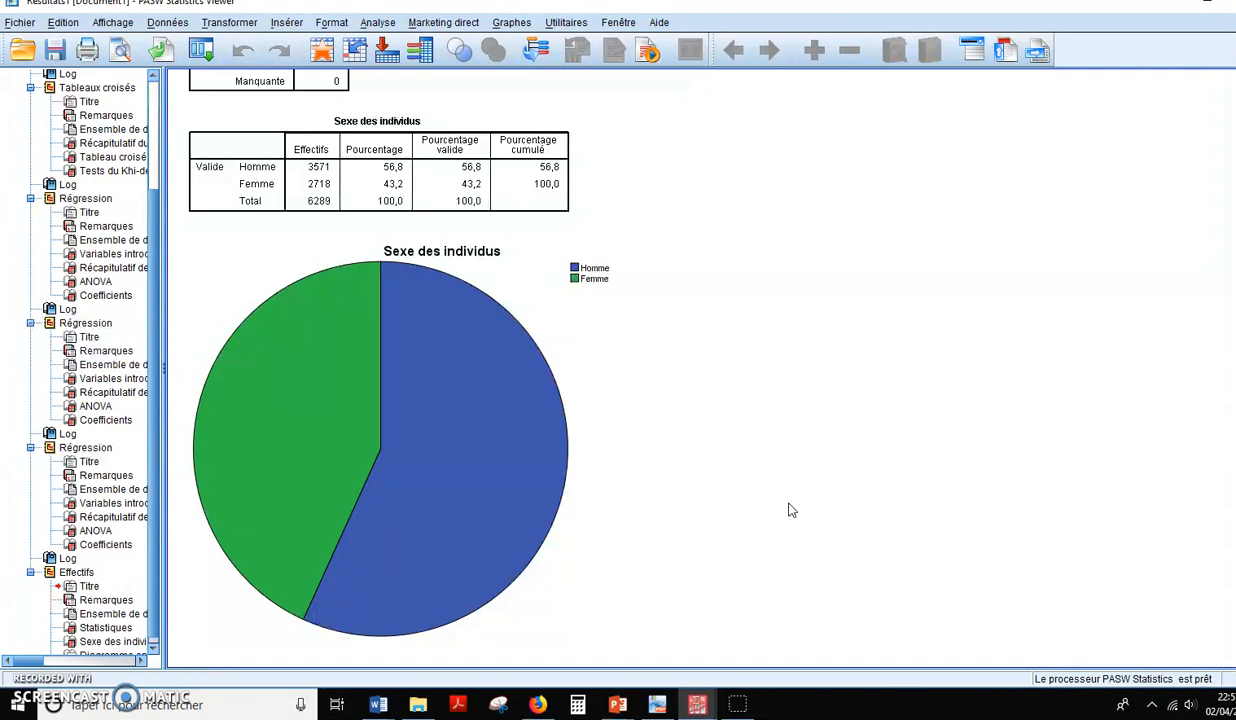
# Start a new frequencies (Effectifs) analysis and remove Sexe des individus from the analysed variables
pyautogui.click(379, 28)
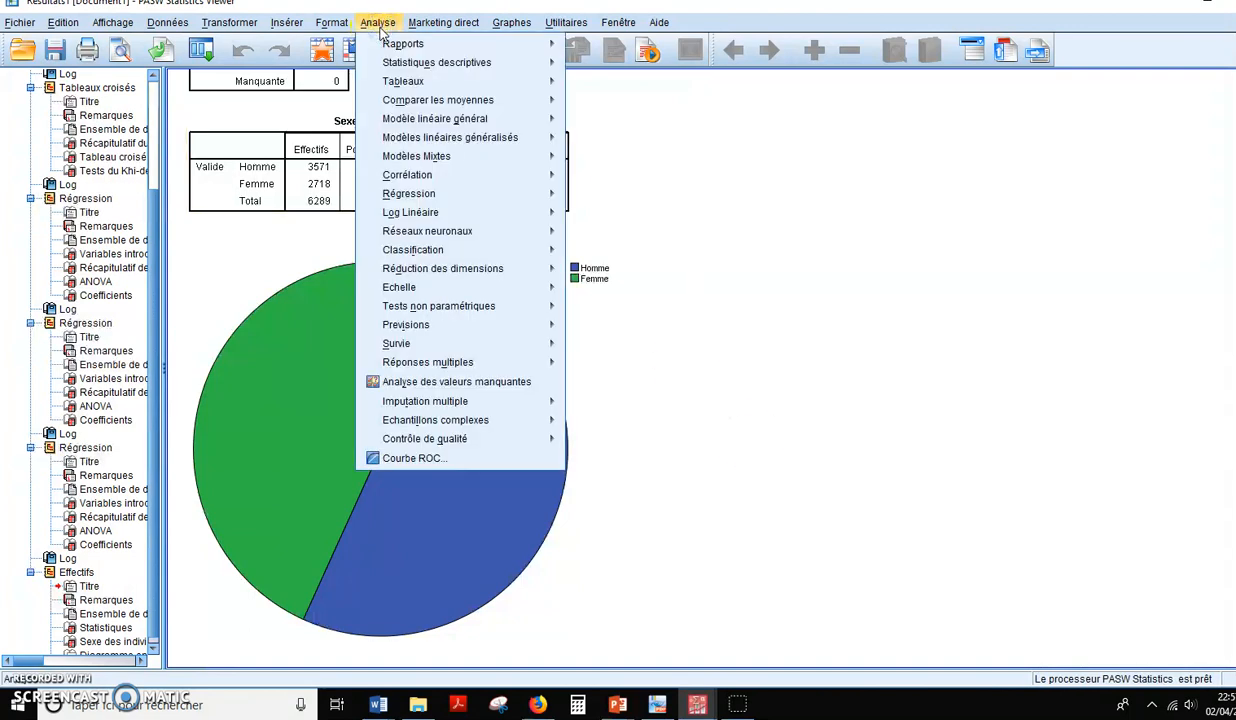
pyautogui.moveTo(405, 60)
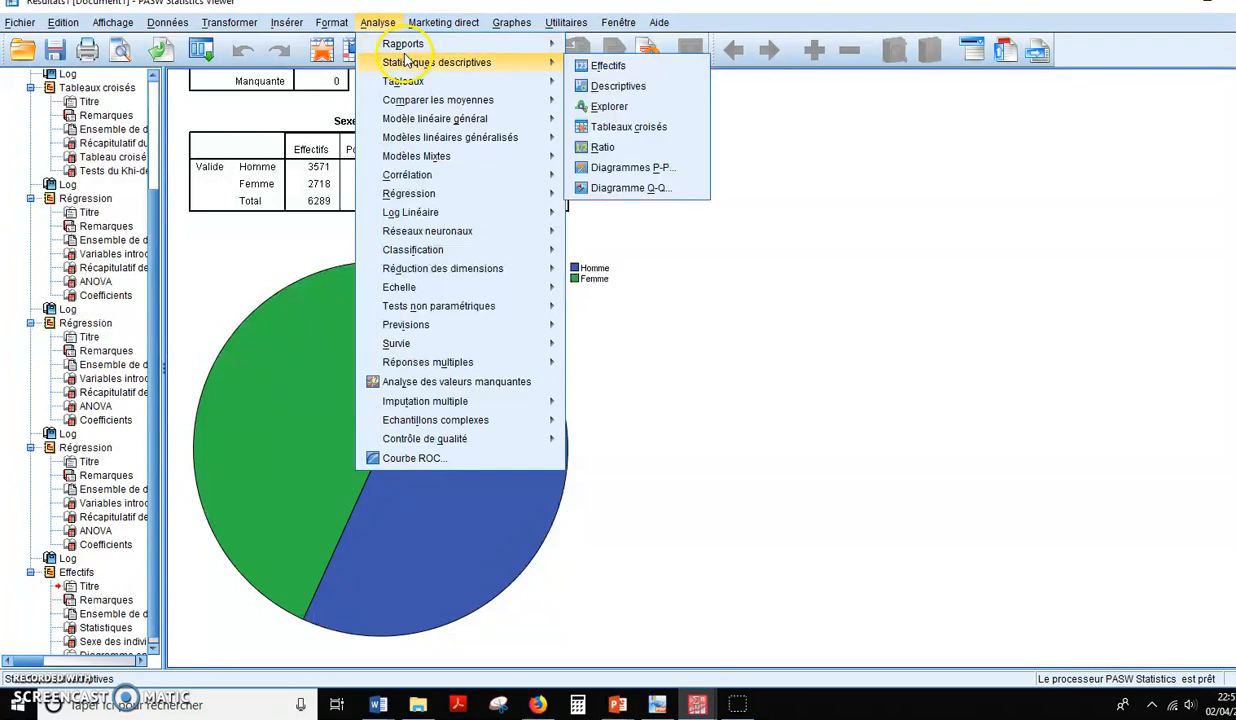
pyautogui.click(600, 66)
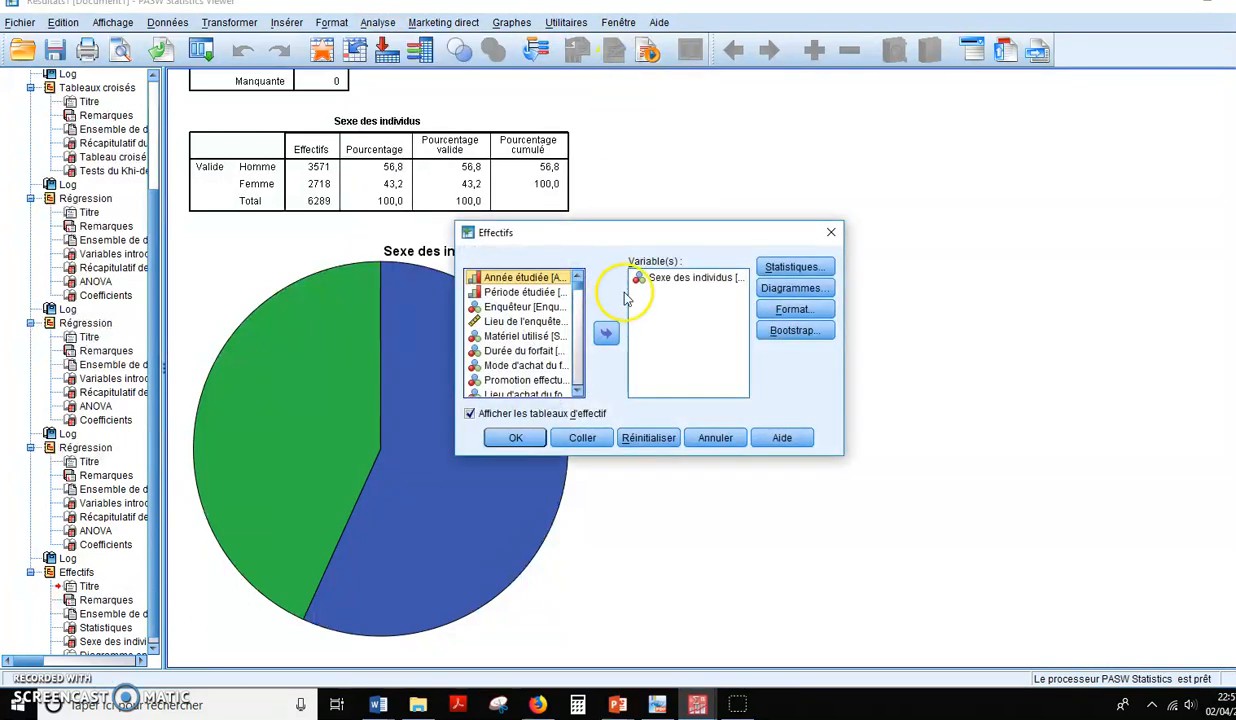
pyautogui.click(680, 283)
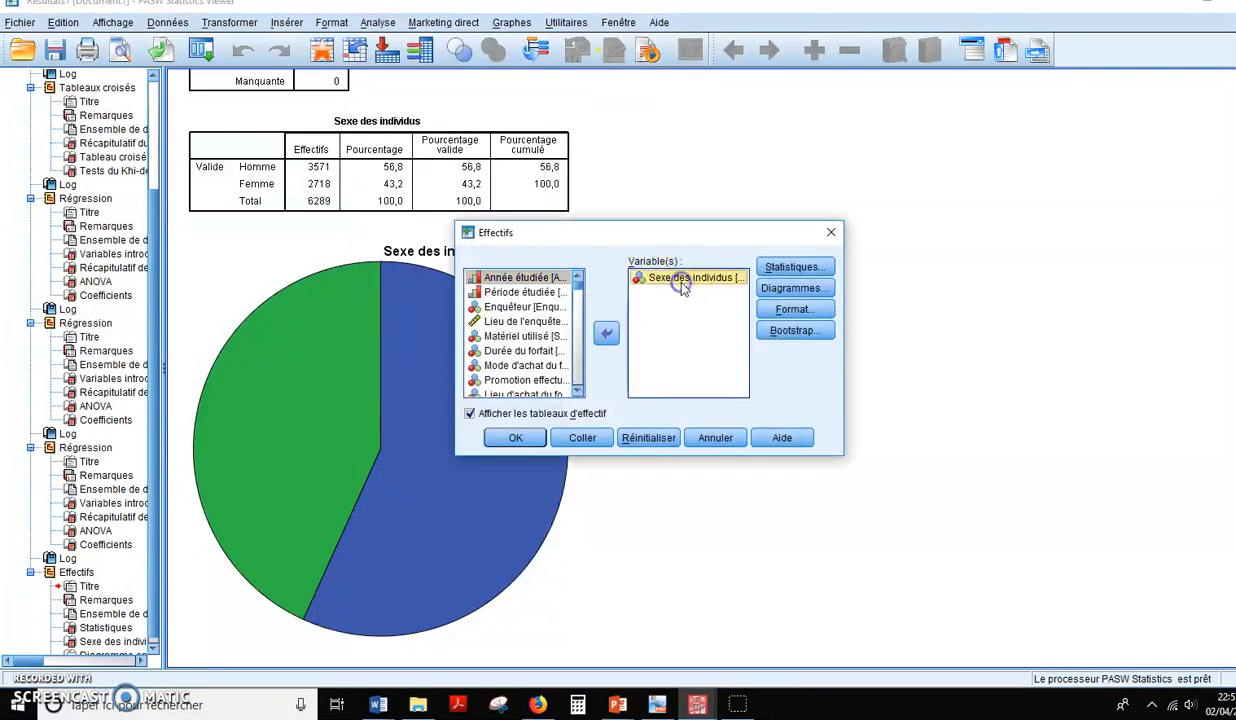
pyautogui.click(606, 333)
# Add the variable Probabilité de recommander la station à un proche to the frequencies analysis and run it
pyautogui.click(576, 393)
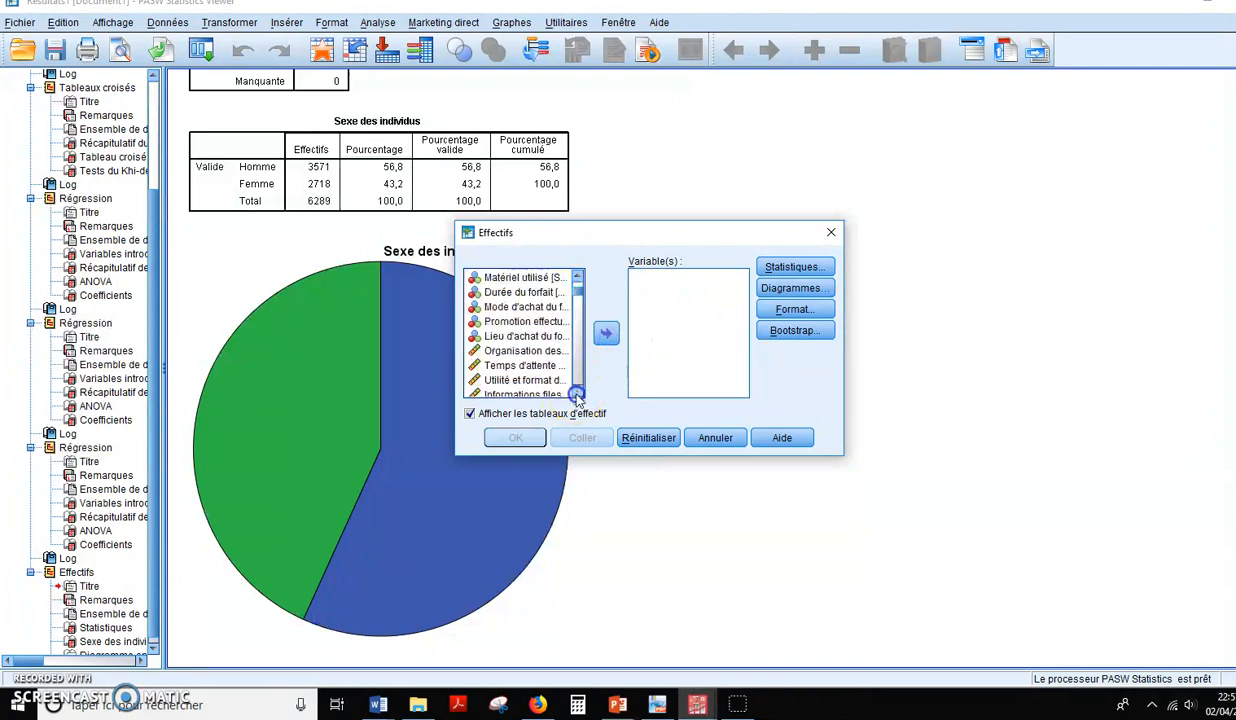
pyautogui.click(577, 394)
pyautogui.click(577, 394)
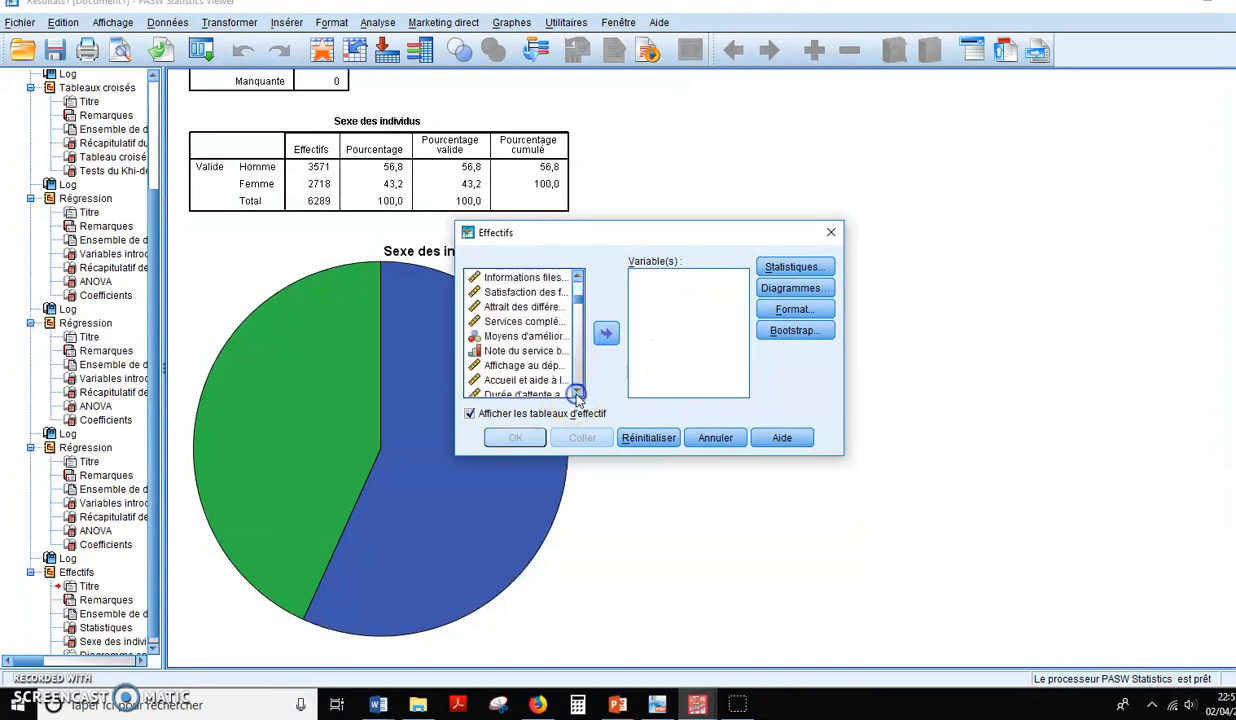
pyautogui.click(577, 394)
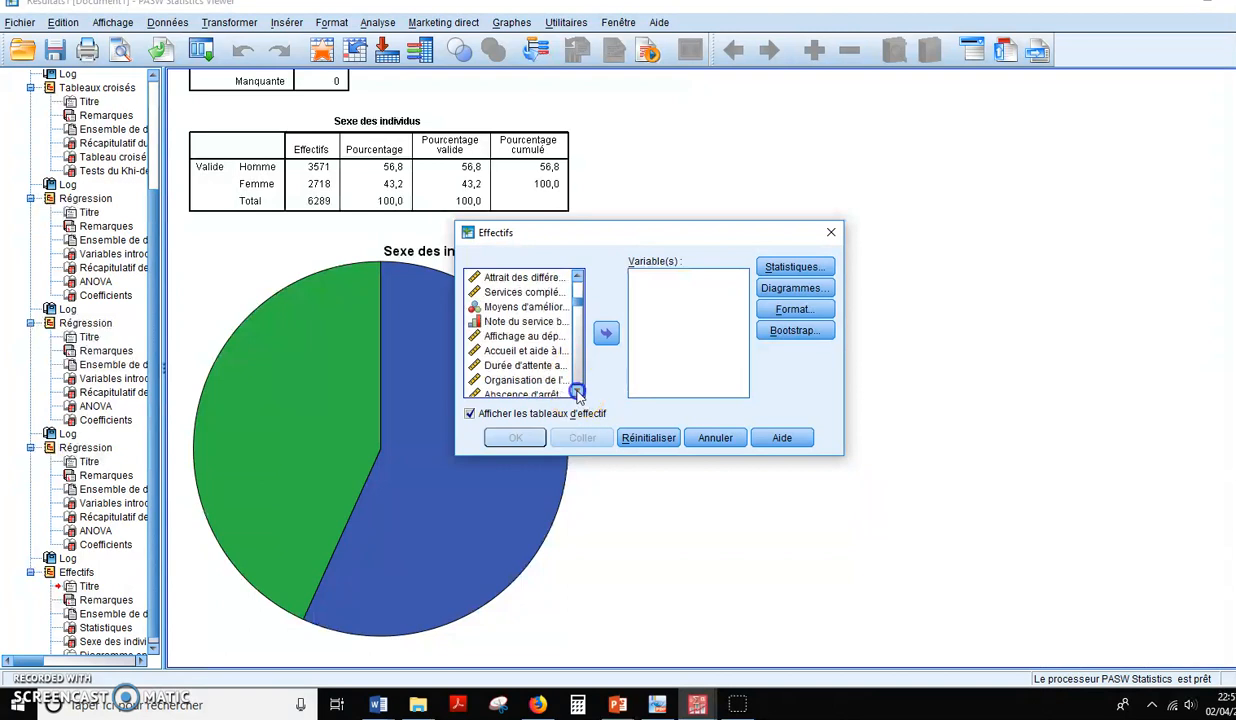
pyautogui.click(577, 393)
pyautogui.click(577, 393)
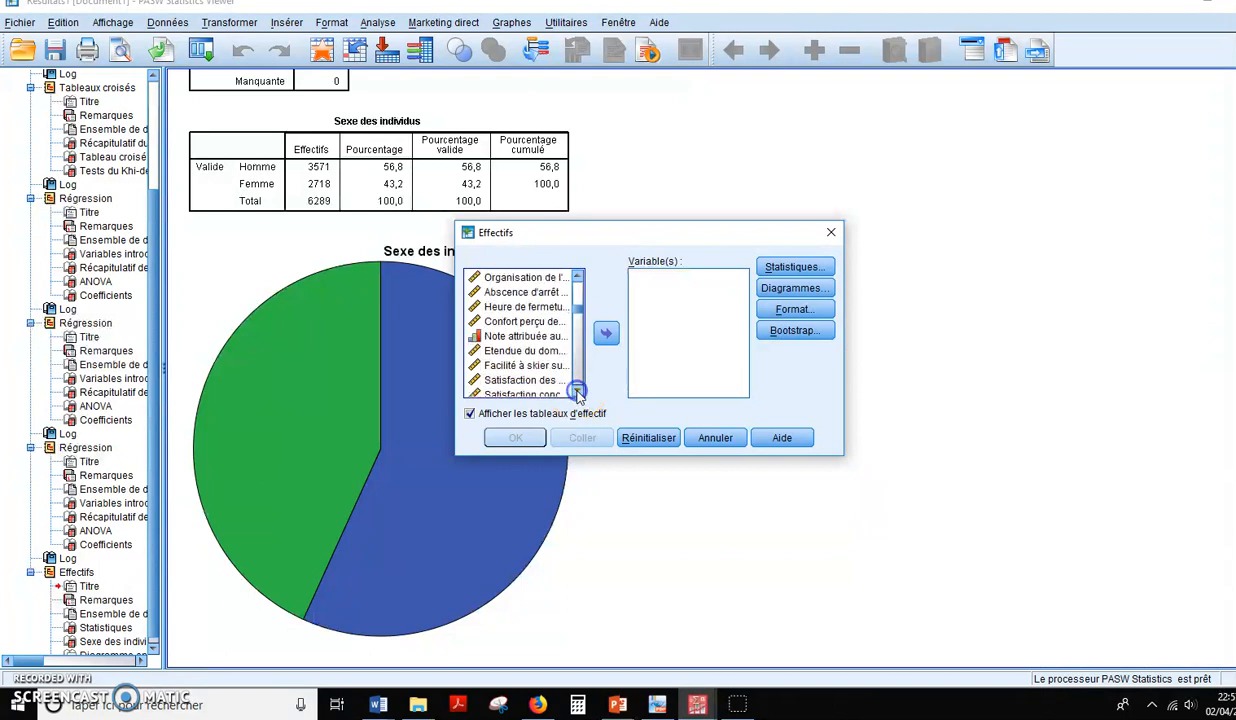
pyautogui.click(577, 394)
pyautogui.click(577, 394)
pyautogui.click(577, 394)
pyautogui.click(577, 394)
pyautogui.click(577, 394)
pyautogui.click(577, 394)
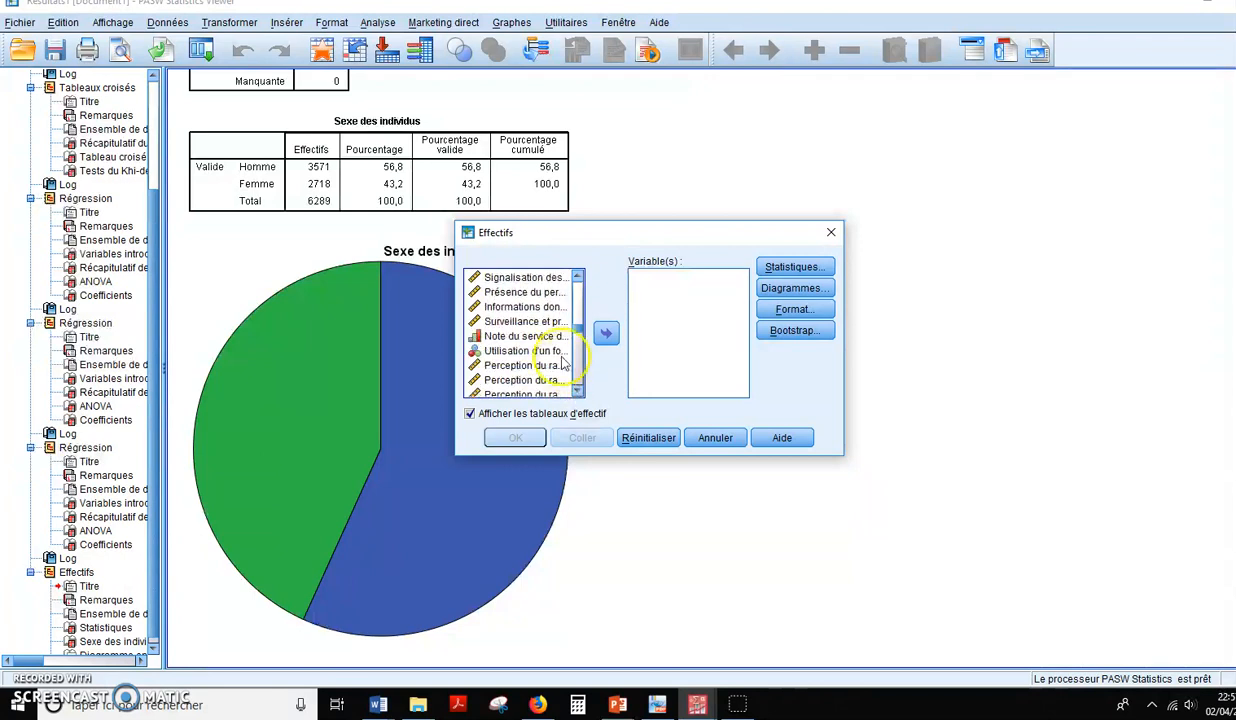
pyautogui.click(577, 394)
pyautogui.click(577, 394)
pyautogui.click(577, 394)
pyautogui.click(577, 394)
pyautogui.click(577, 394)
pyautogui.click(577, 394)
pyautogui.click(577, 394)
pyautogui.click(577, 394)
pyautogui.click(548, 337)
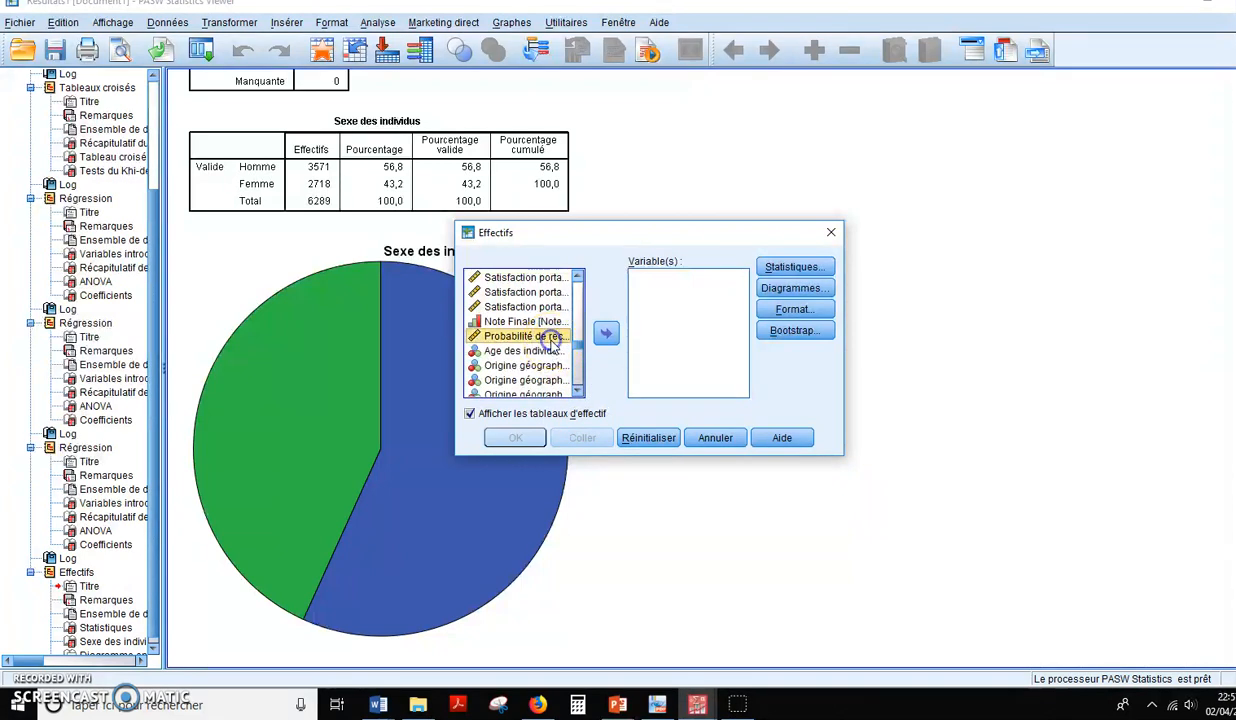
pyautogui.click(605, 337)
pyautogui.click(508, 439)
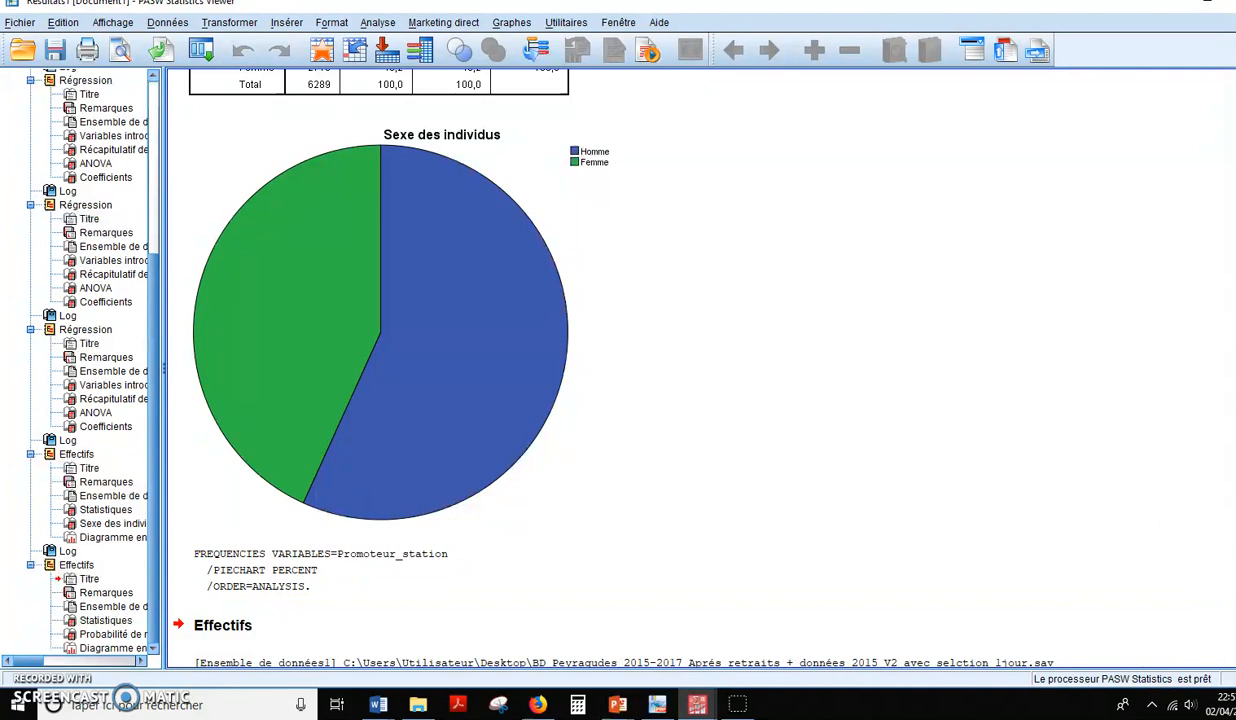
# Turn off the case filter by selecting all observations (Toutes les observations) for the dataset
pyautogui.scroll(5, 700, 368)
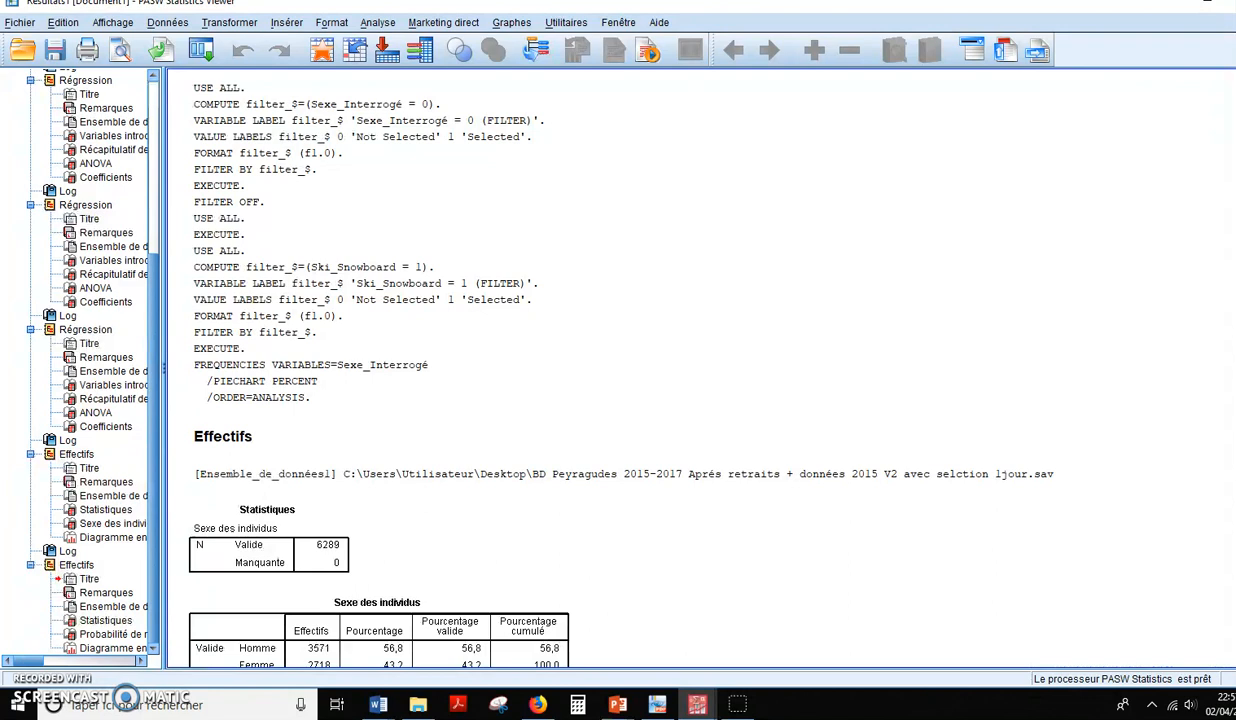
pyautogui.moveTo(1235, 540); pyautogui.dragTo(1213, 575)
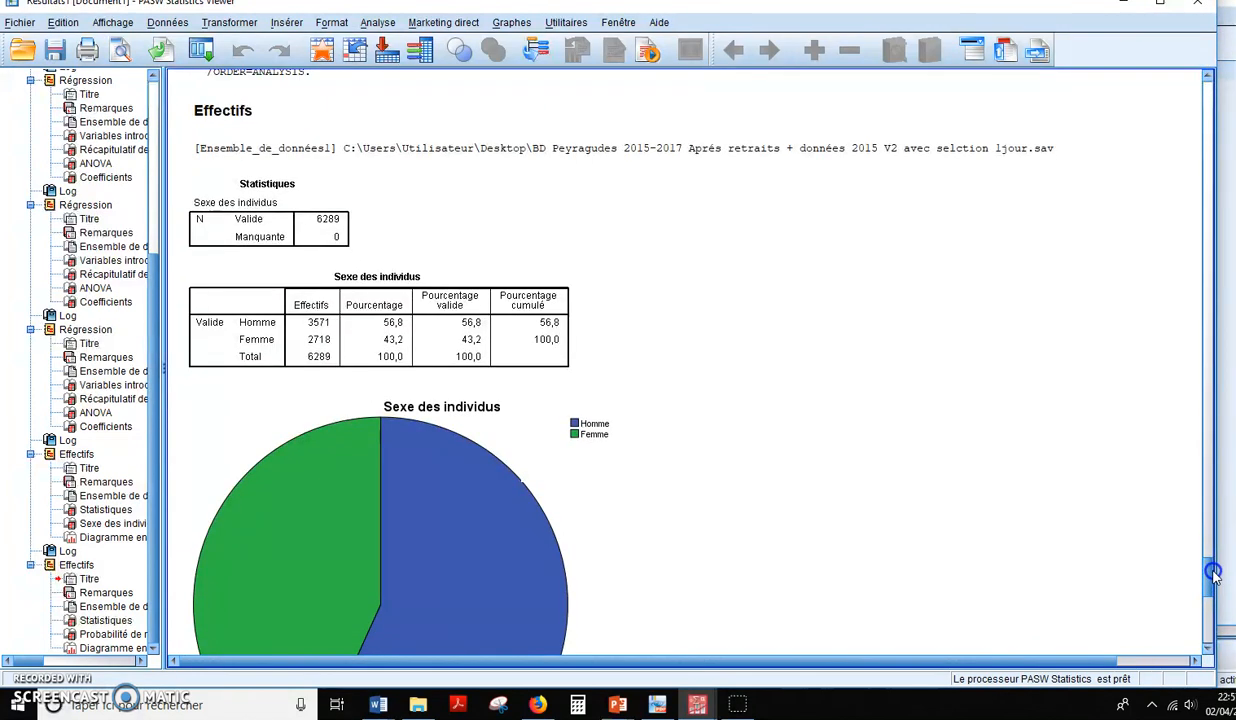
pyautogui.click(163, 22)
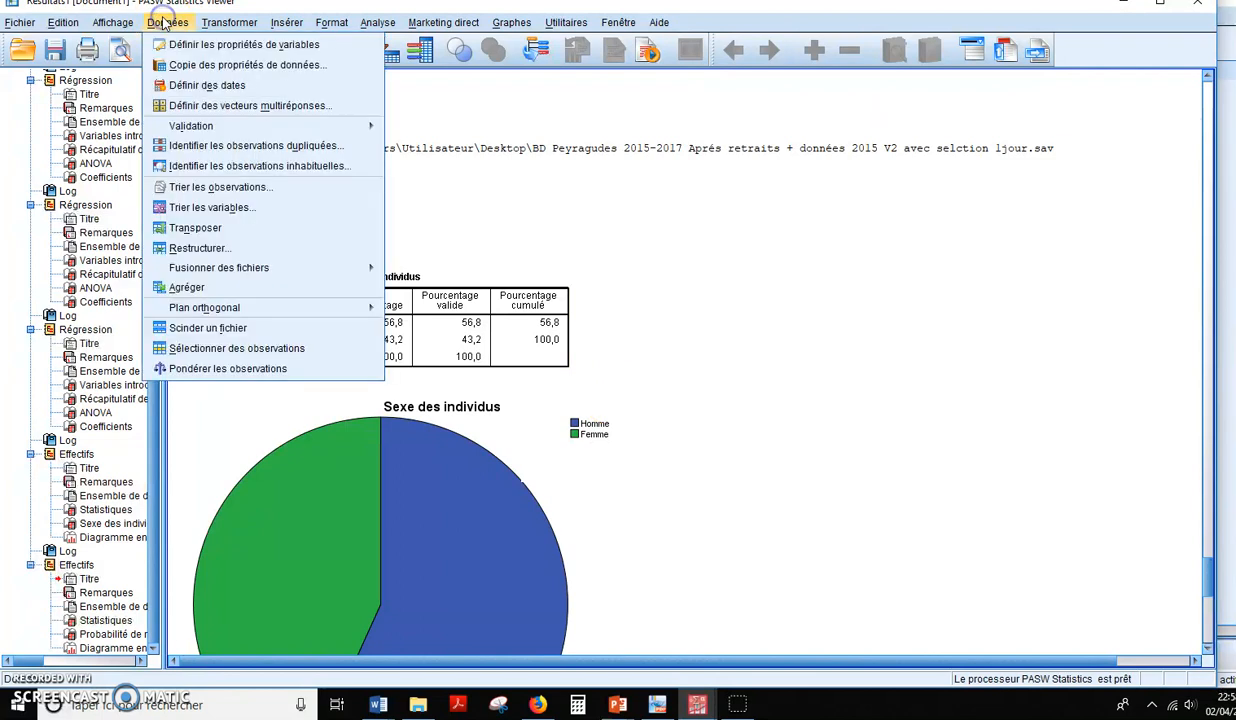
pyautogui.click(247, 350)
pyautogui.click(535, 196)
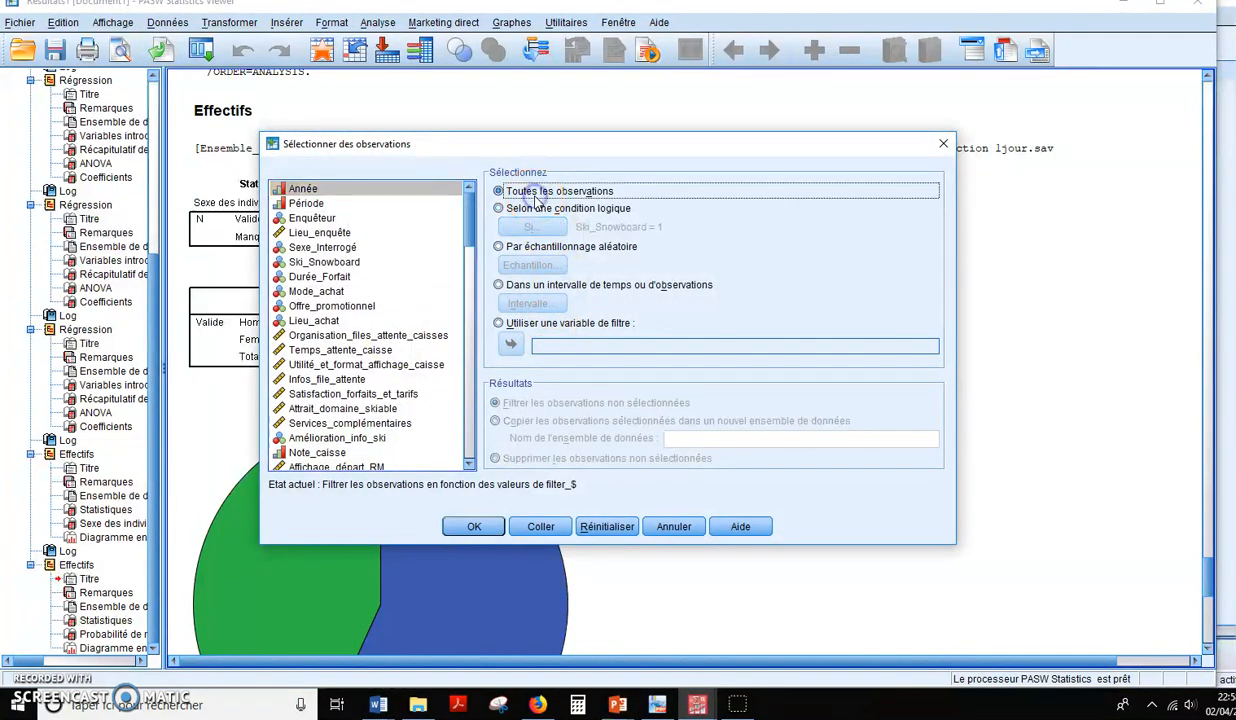
pyautogui.click(474, 526)
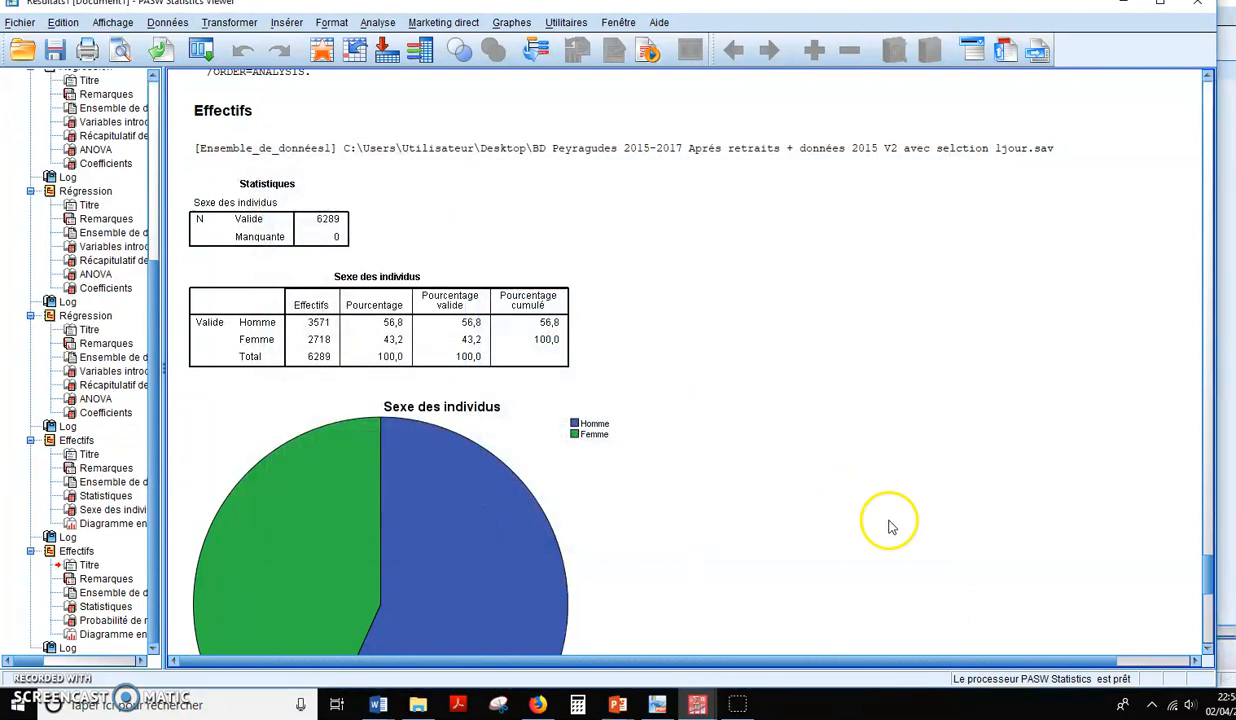
# Start visual binning (Regroupement visuel) on the variable Probabilité de recommander la station à un proche
pyautogui.click(1205, 565)
pyautogui.moveTo(1205, 565); pyautogui.dragTo(1203, 593)
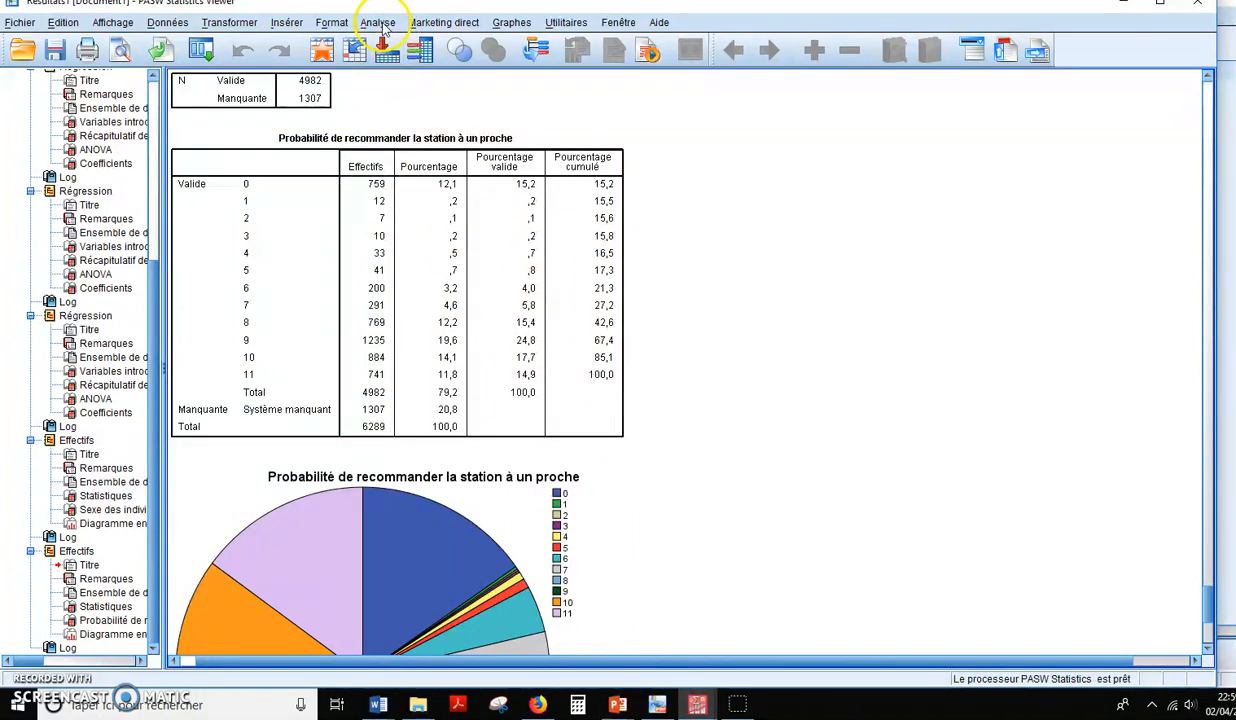
pyautogui.click(250, 24)
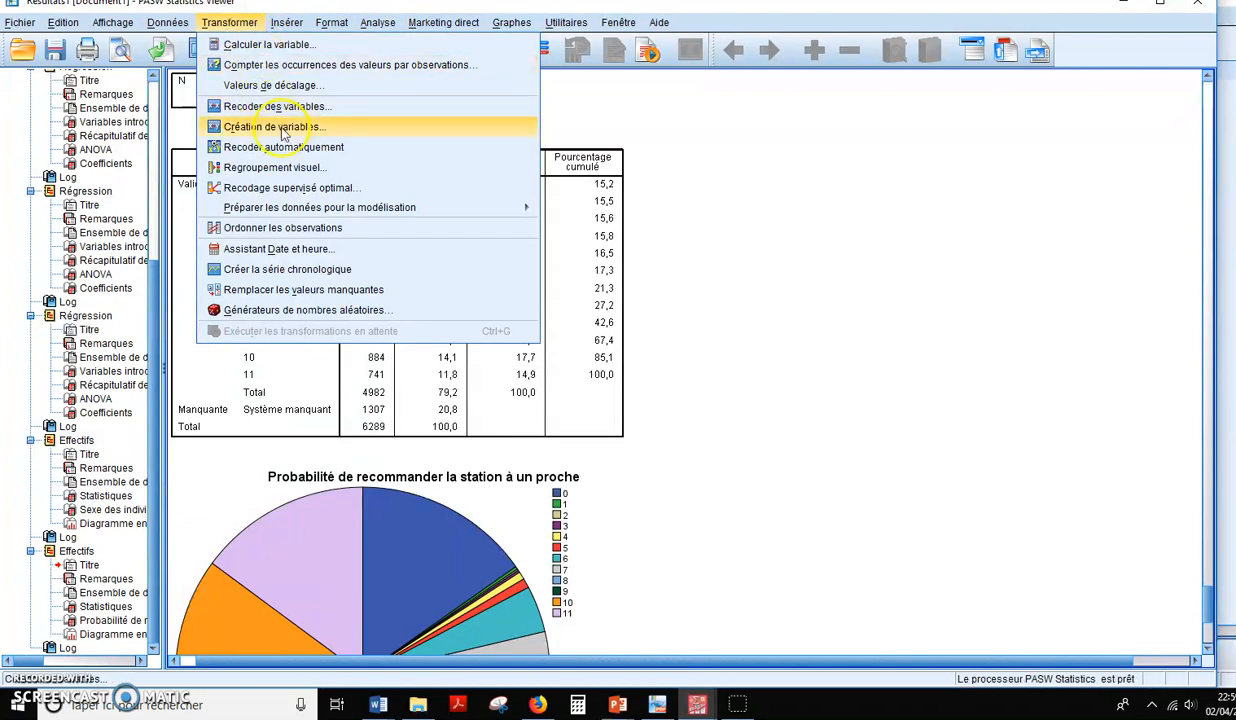
pyautogui.click(316, 177)
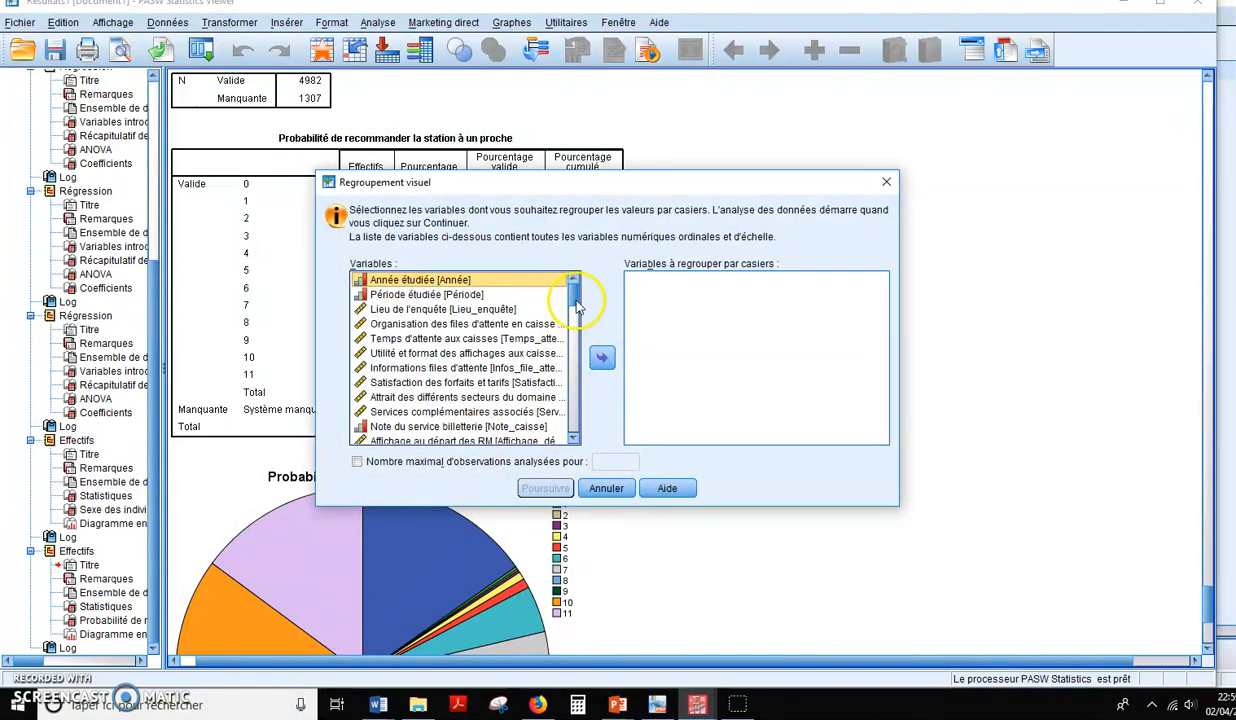
pyautogui.moveTo(574, 297); pyautogui.dragTo(573, 470)
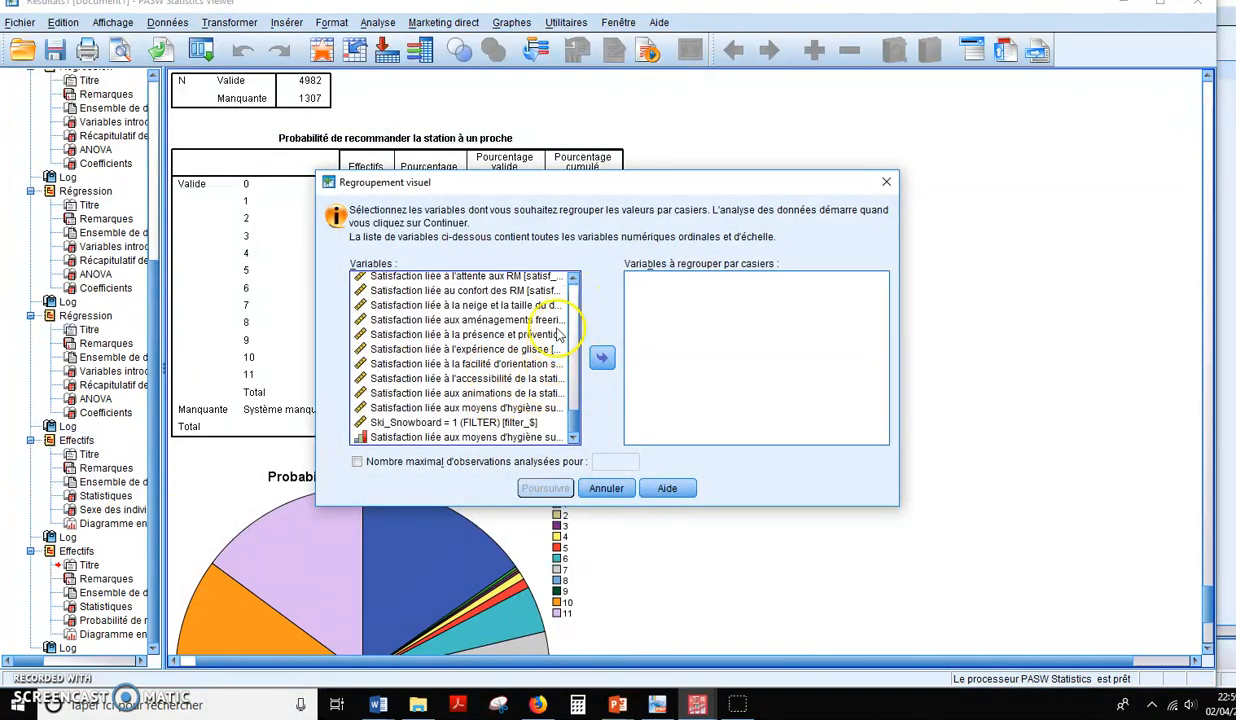
pyautogui.click(570, 280)
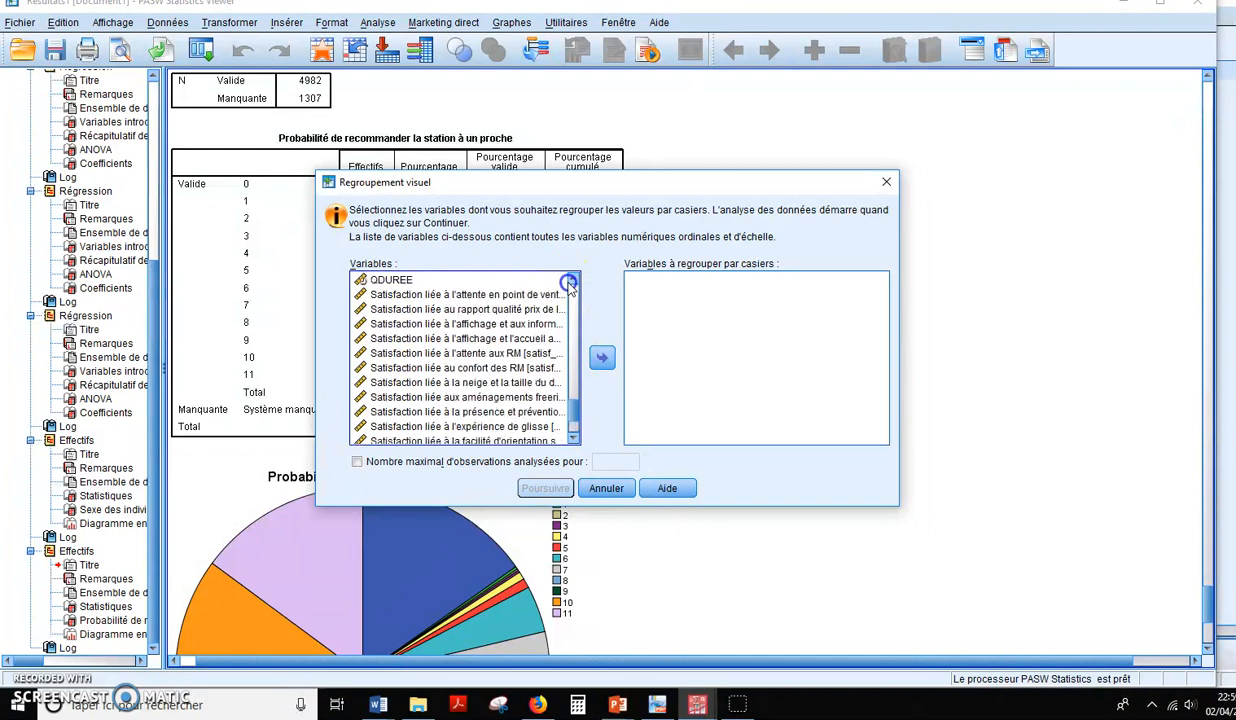
pyautogui.click(569, 282)
pyautogui.click(569, 282)
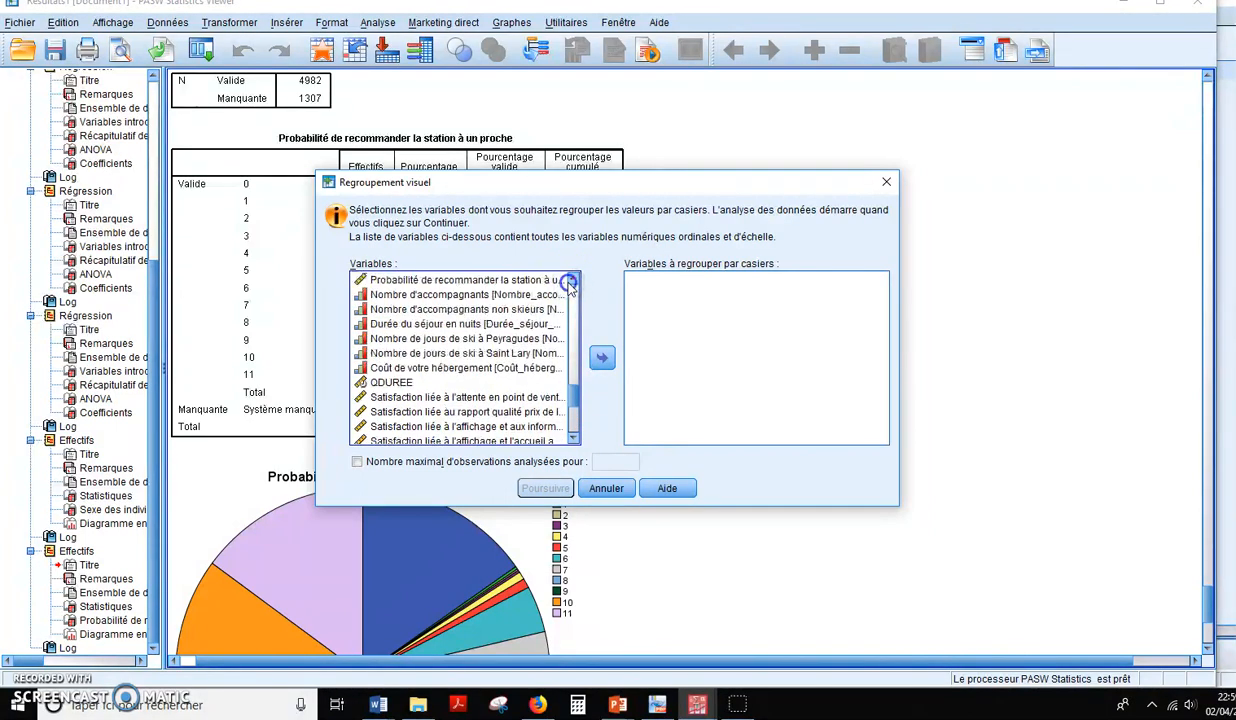
pyautogui.click(478, 280)
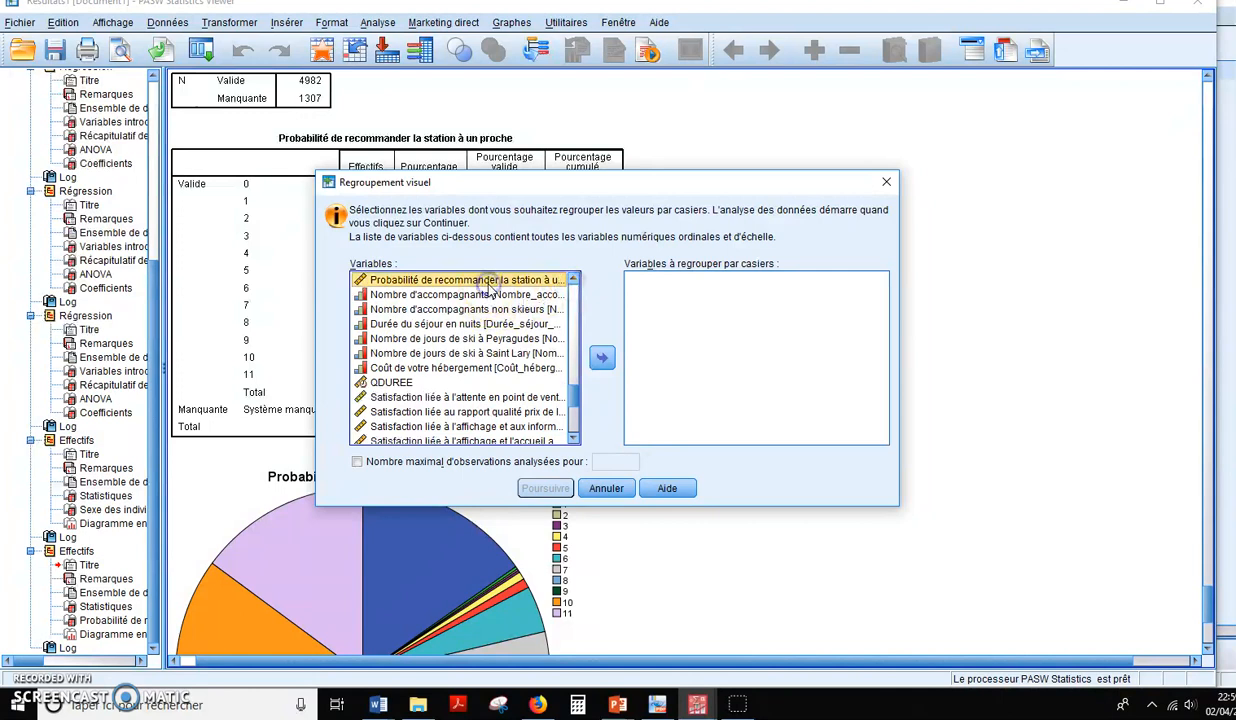
pyautogui.click(600, 364)
pyautogui.click(552, 491)
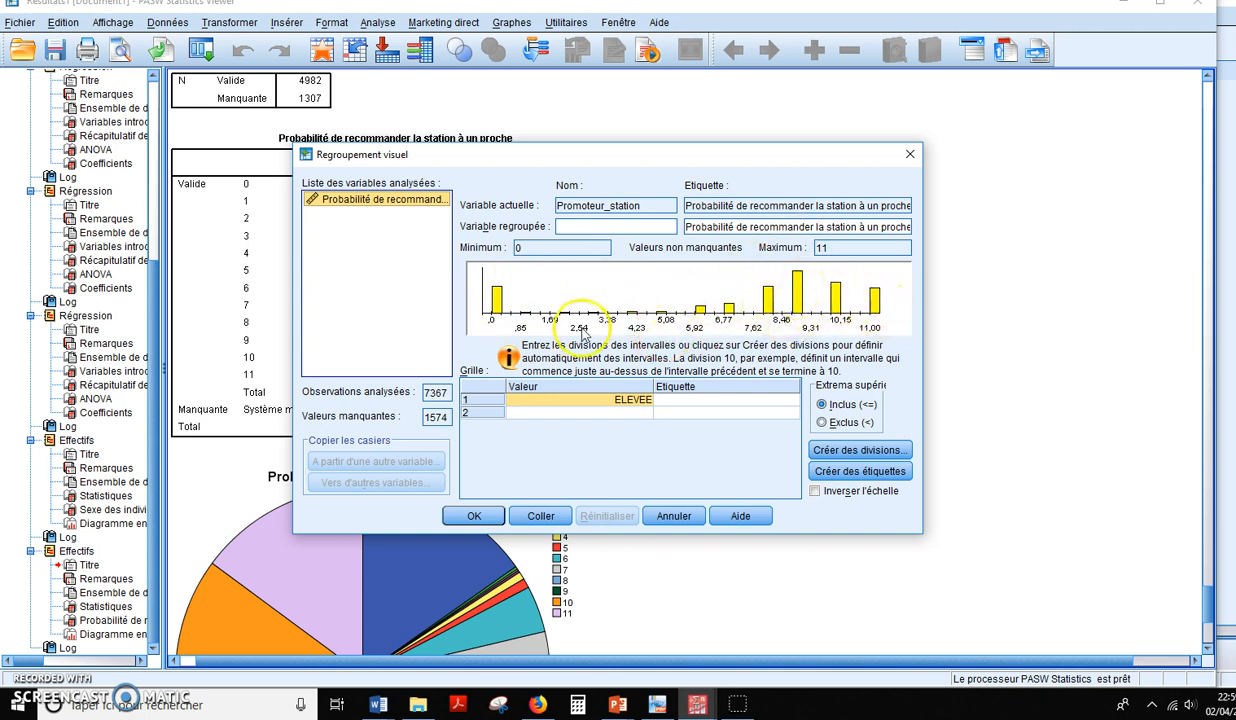
# Create the divisions as equal percentiles based on the analysed observations, with 3 divisions
pyautogui.click(860, 452)
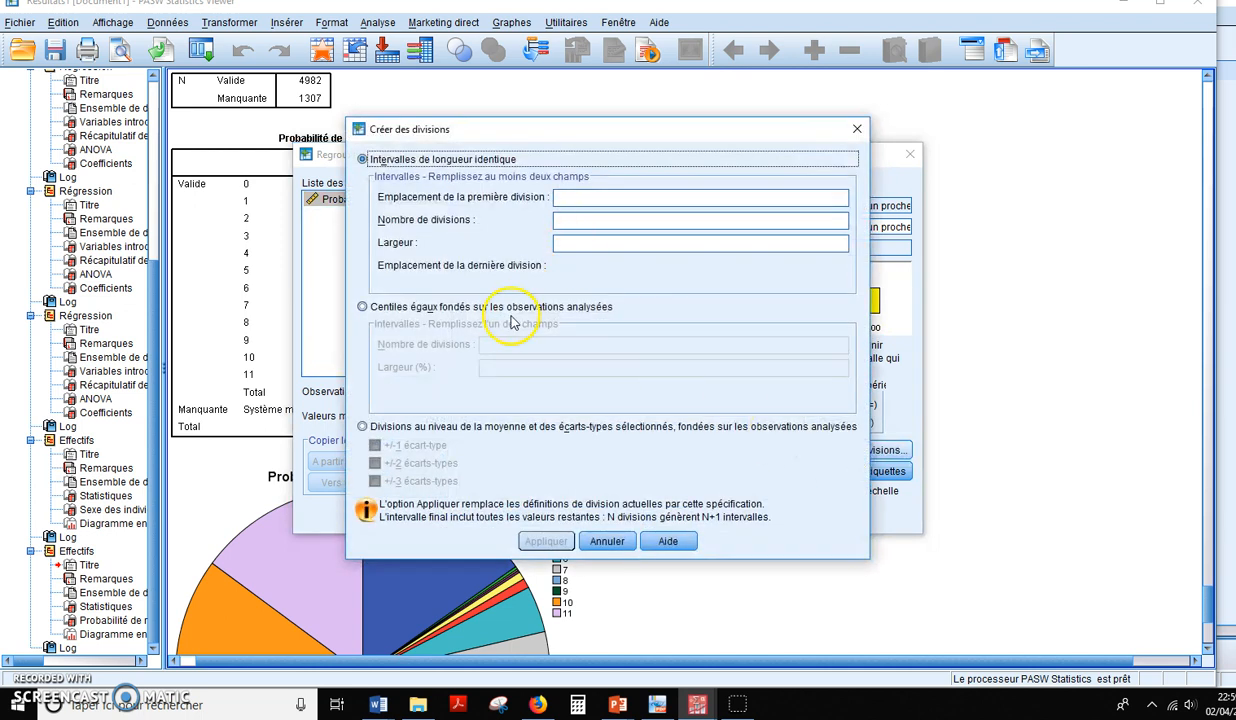
pyautogui.click(511, 308)
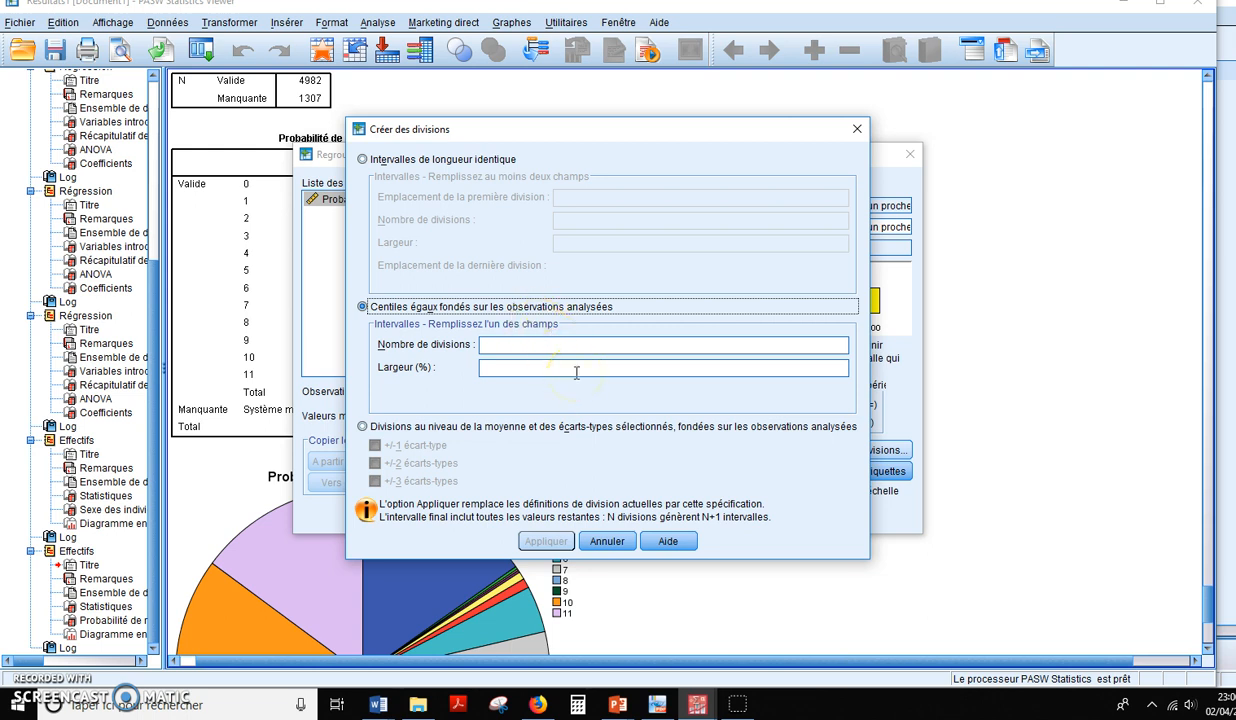
pyautogui.click(541, 344)
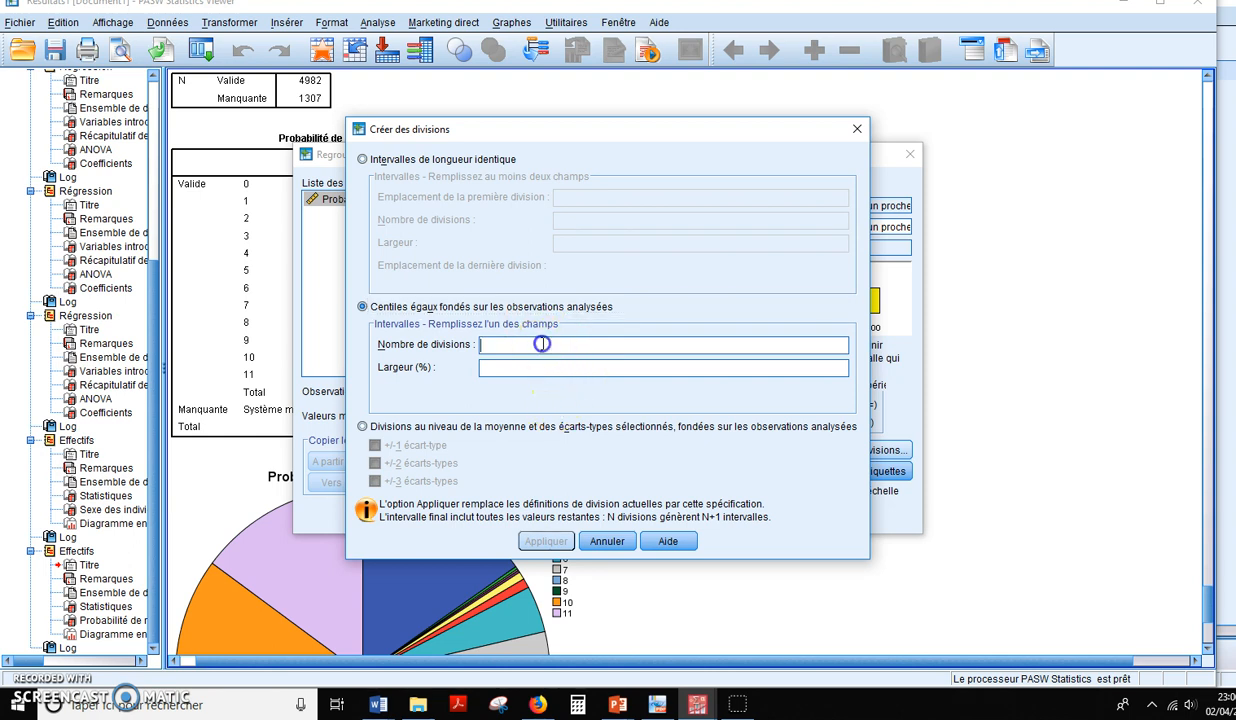
pyautogui.write('4')
pyautogui.press('BackSpace')
pyautogui.write('3')
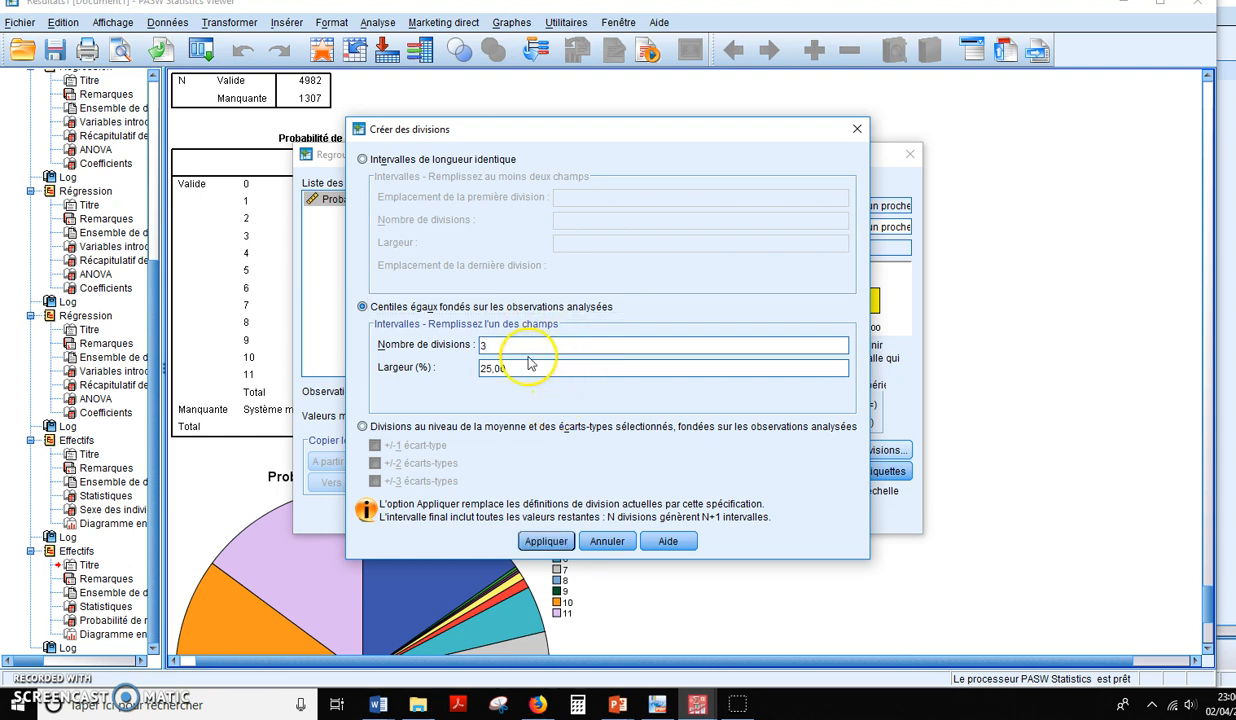
pyautogui.click(545, 541)
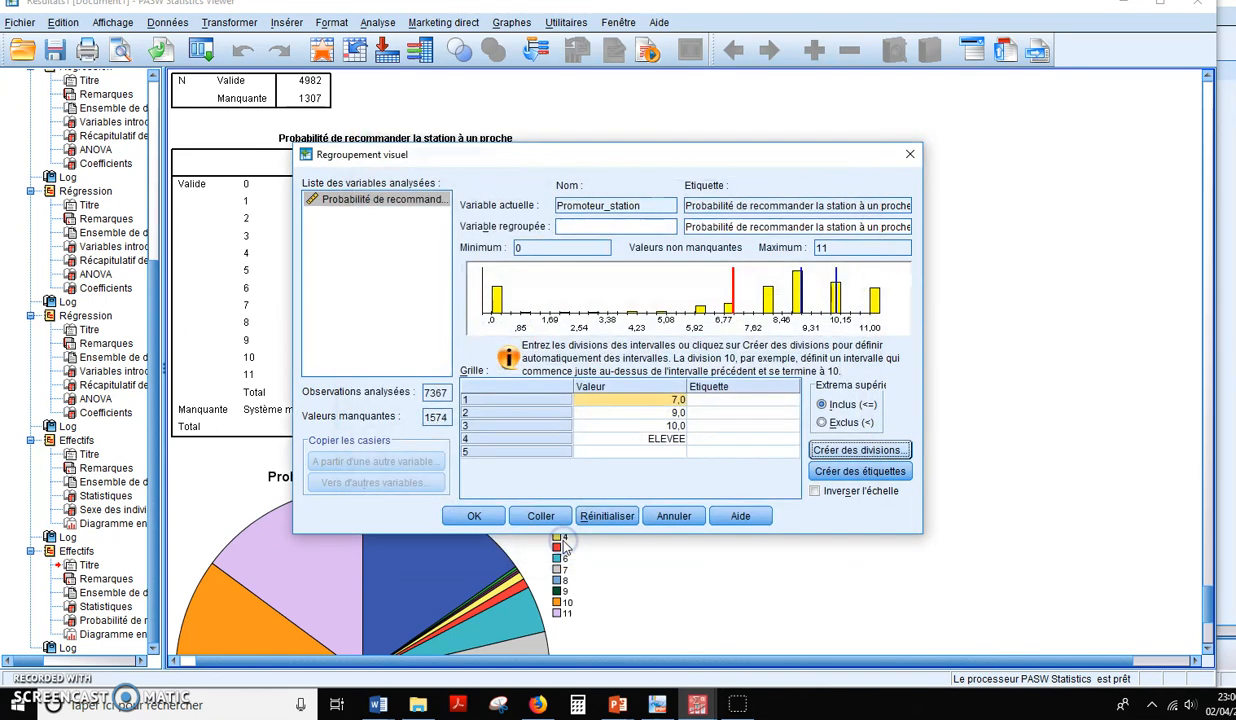
# Move the three cut points on the histogram to about 0,6, 5,6 and 9,5
pyautogui.moveTo(735, 305); pyautogui.dragTo(515, 313)
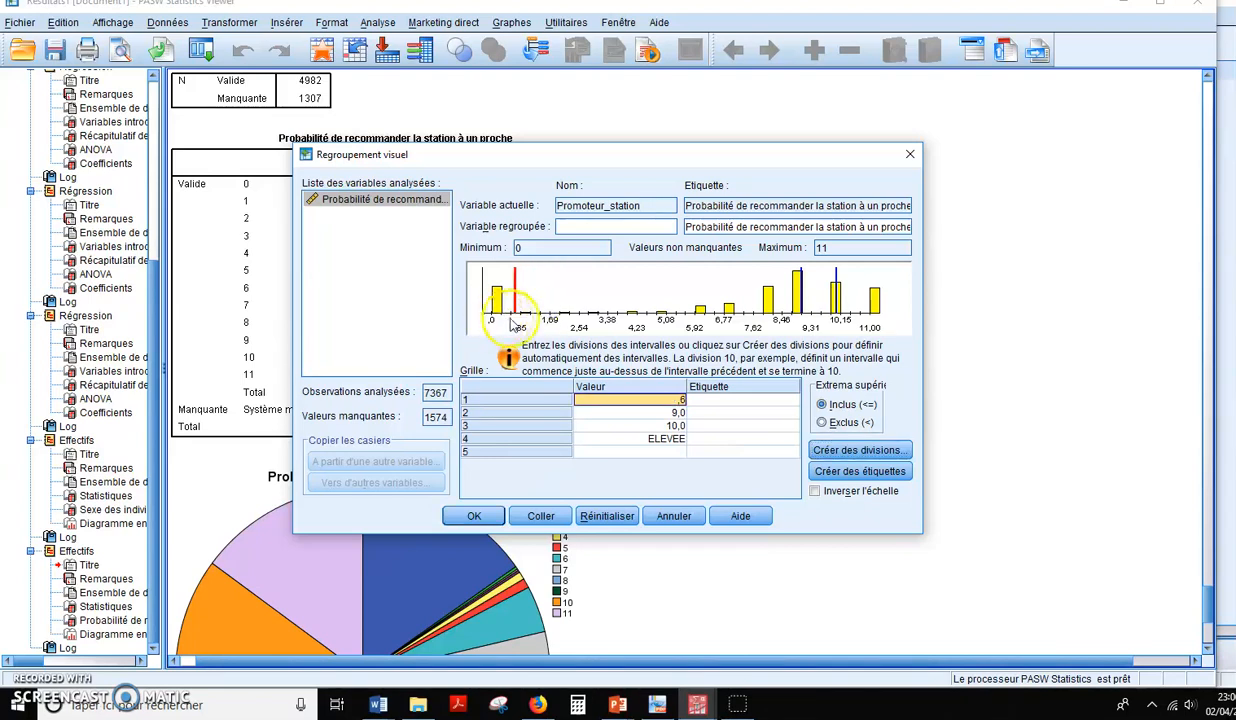
pyautogui.click(515, 308)
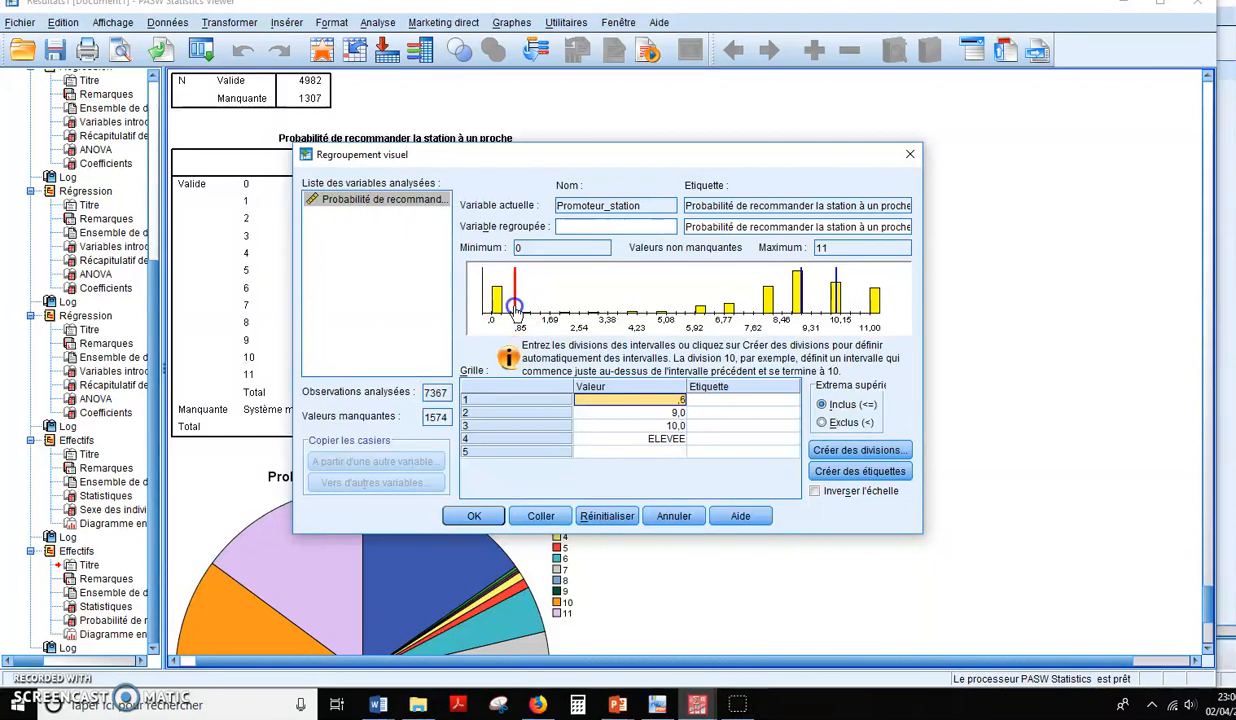
pyautogui.moveTo(799, 308); pyautogui.dragTo(686, 322)
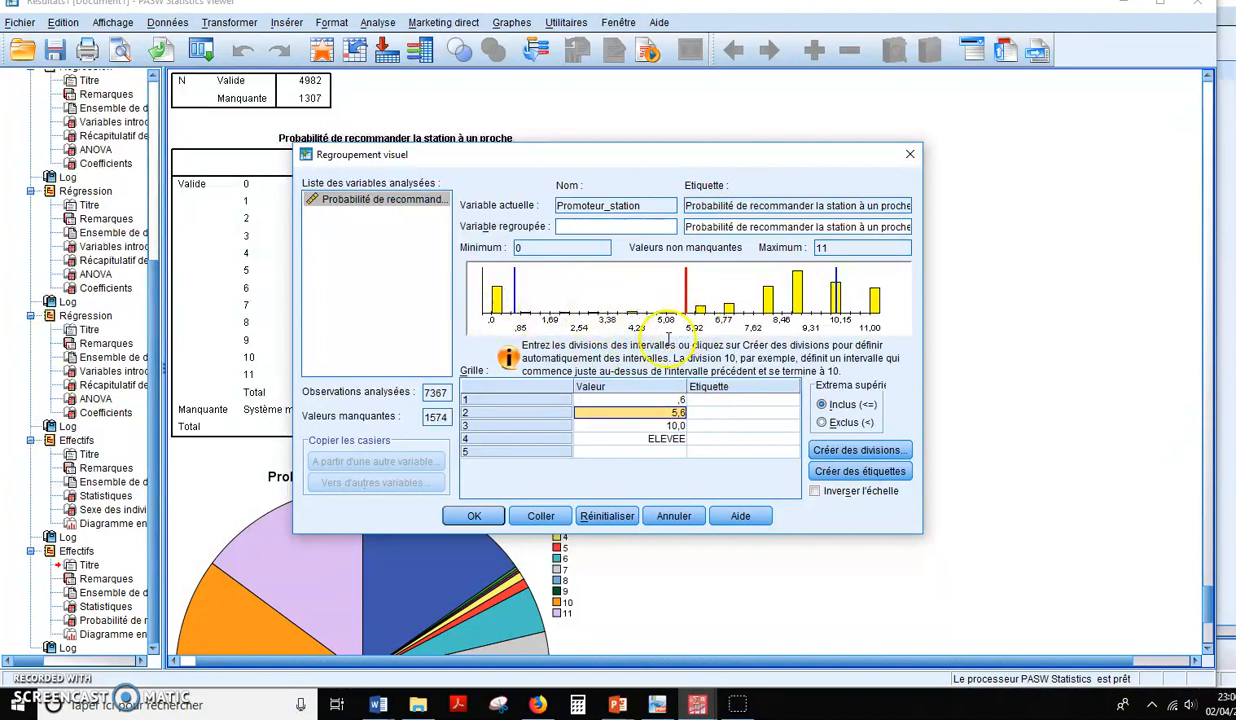
pyautogui.click(836, 308)
pyautogui.moveTo(836, 308); pyautogui.dragTo(819, 306)
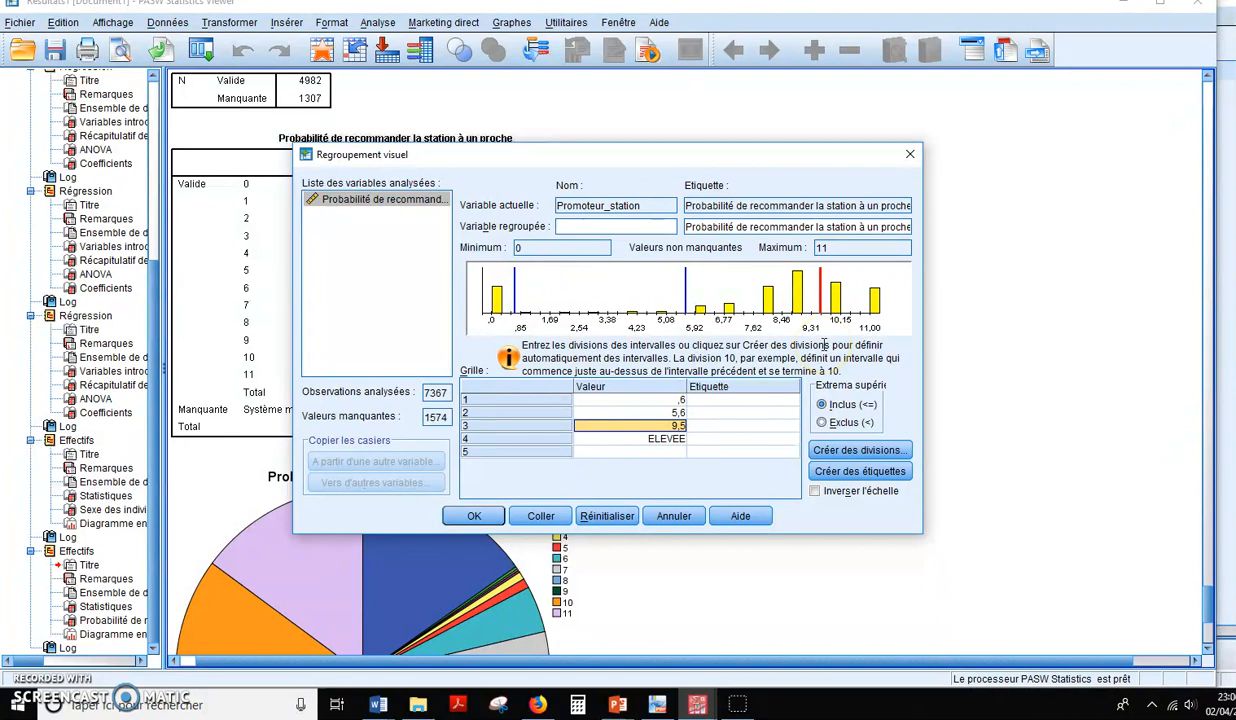
# Label the four classes in the grid tres faible, faible, moyen and fort, in ascending order
pyautogui.click(730, 400)
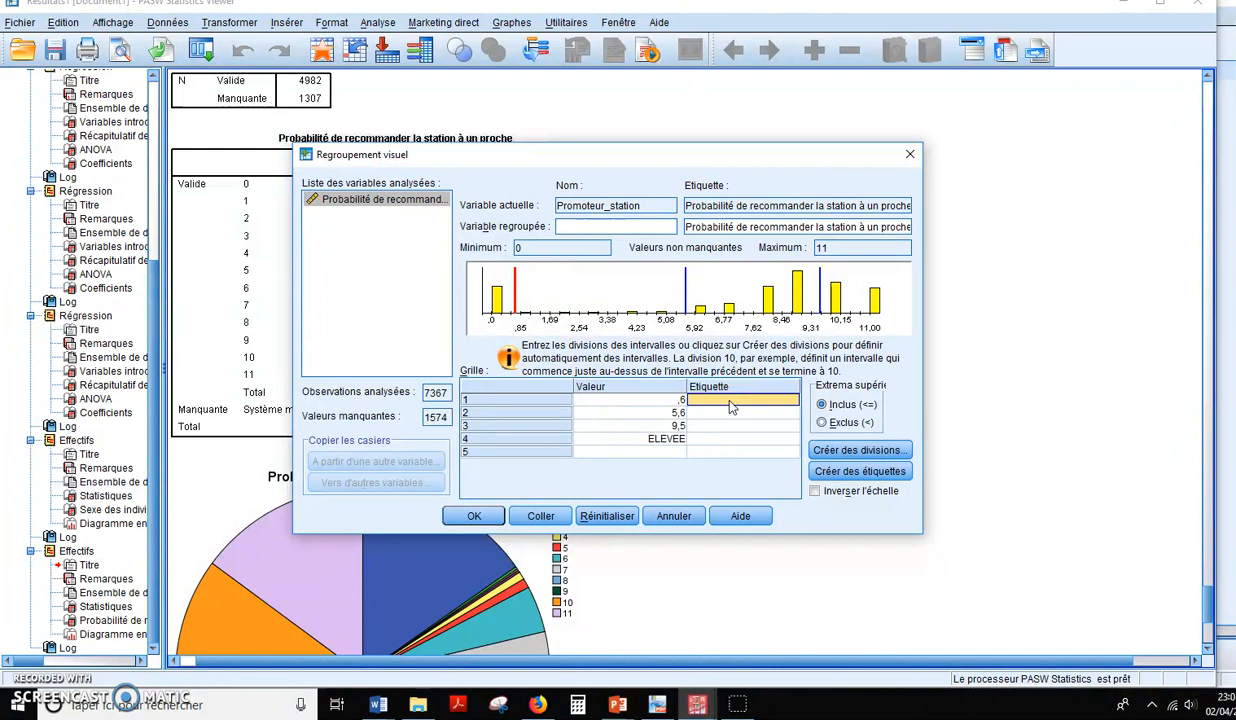
pyautogui.write('tres faible')
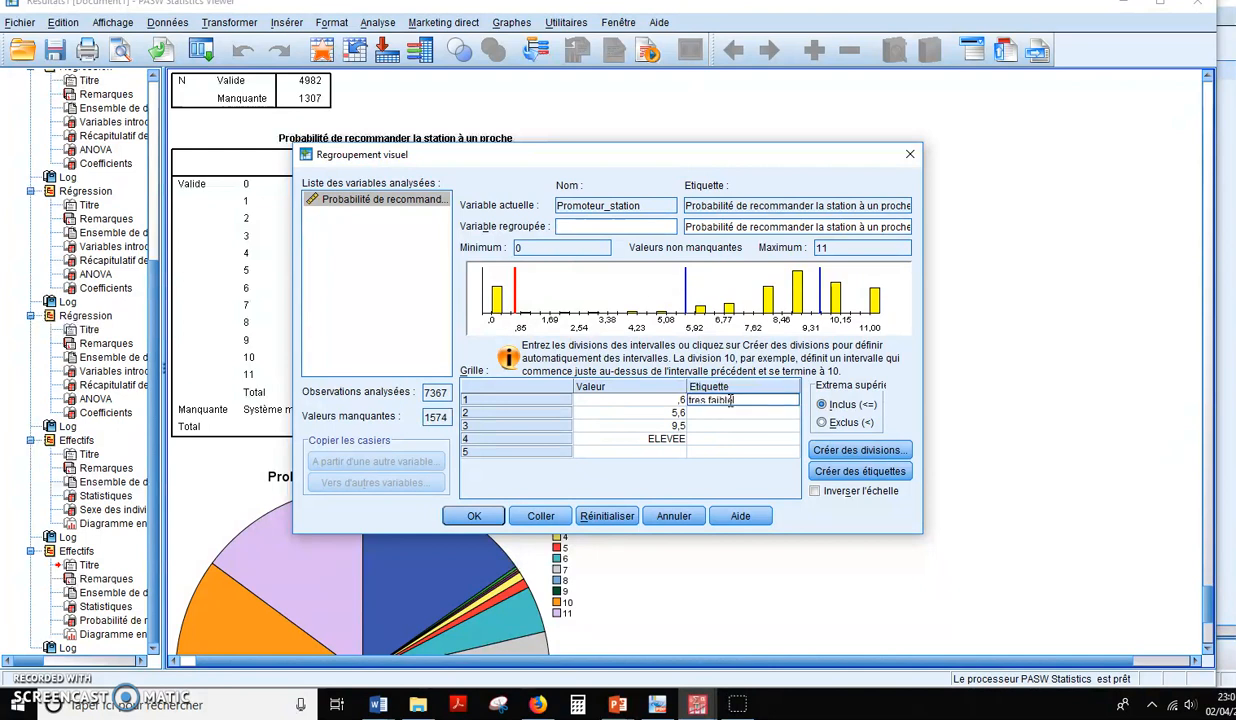
pyautogui.click(730, 413)
pyautogui.write('faible')
pyautogui.hotkey('shift', 'Tab')
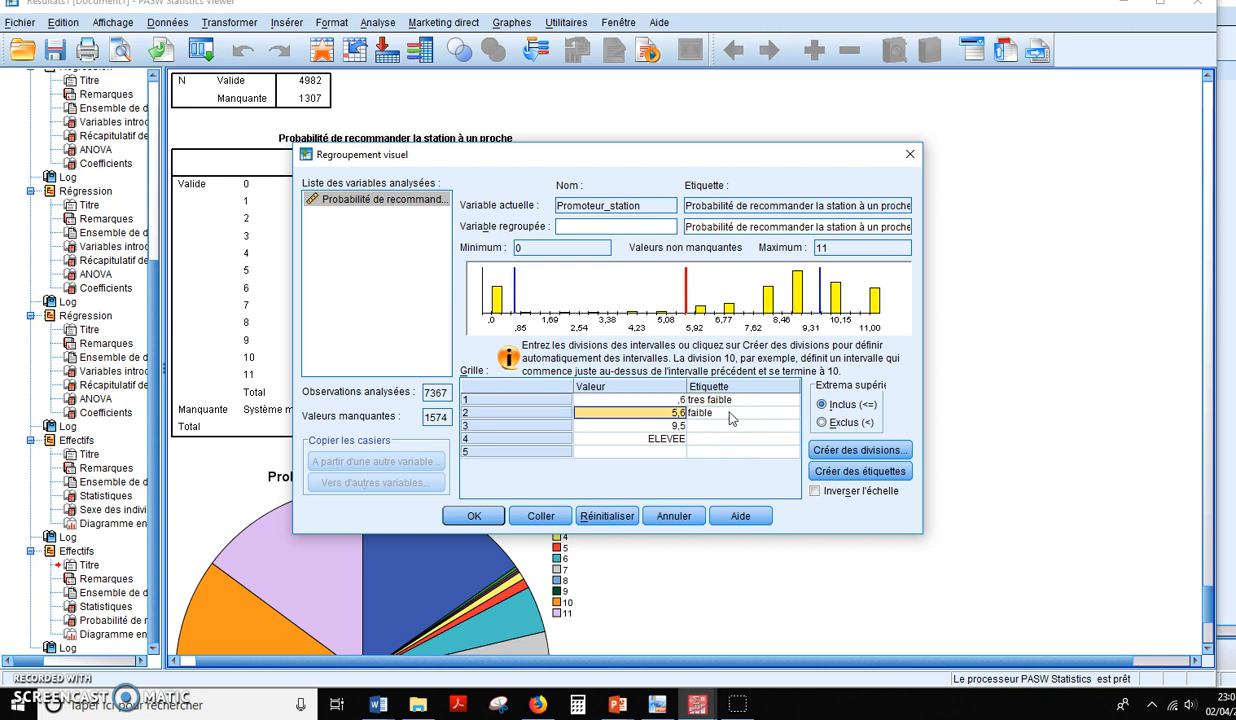
pyautogui.click(730, 425)
pyautogui.write('moyen')
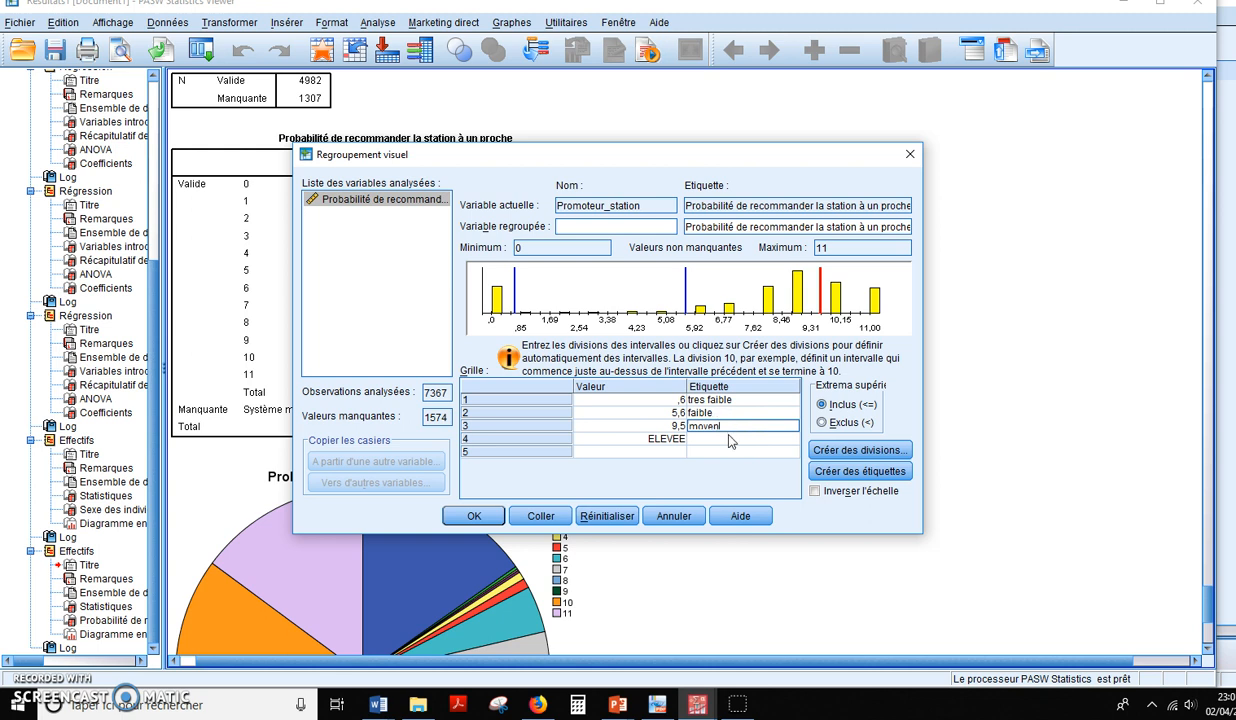
pyautogui.click(730, 439)
pyautogui.write('fort')
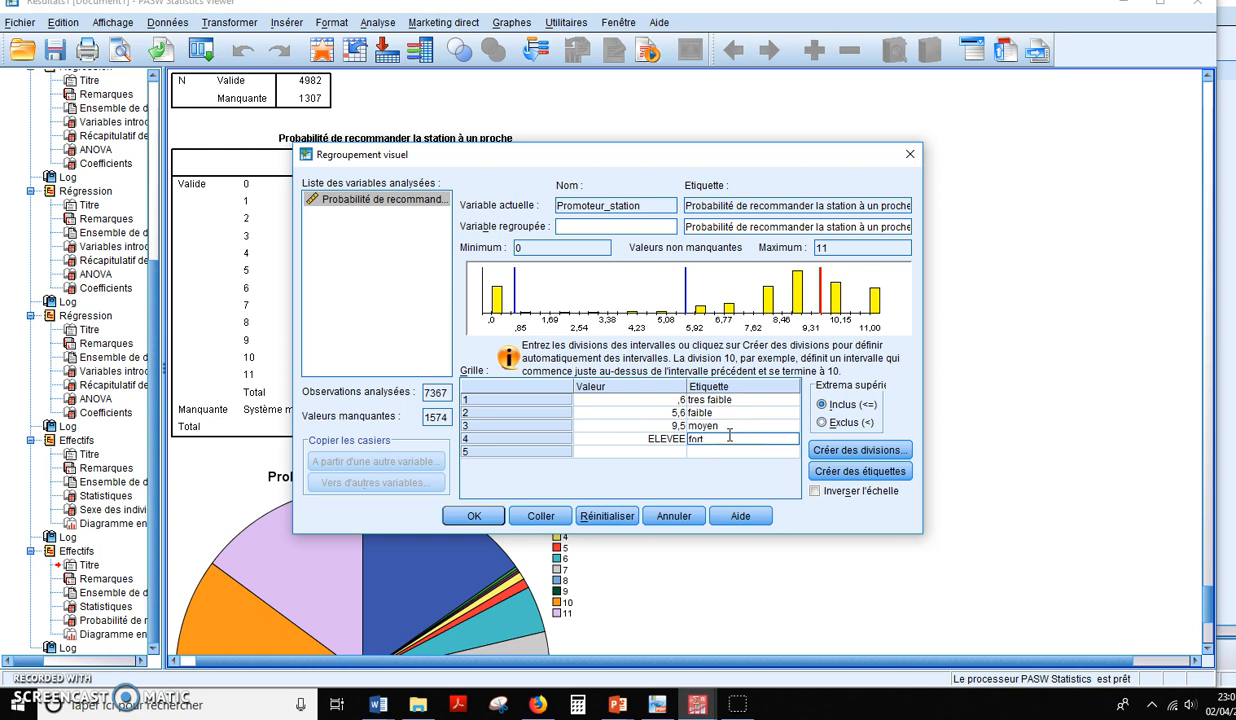
# Name the binned variable (Variable regroupée) Reco_4g
pyautogui.click(643, 231)
pyautogui.write('Rec')
pyautogui.write('o')
pyautogui.write('_')
pyautogui.write('3')
pyautogui.write('g')
pyautogui.press('BackSpace')
pyautogui.press('BackSpace')
pyautogui.write('4g')
# Read the binned variable's label through to its end
pyautogui.click(688, 229)
pyautogui.press('Right')
pyautogui.press('Right')
pyautogui.press('Right')
pyautogui.press('Right')
pyautogui.press('Right')
pyautogui.press('Right')
pyautogui.press('Right')
pyautogui.press('Right')
pyautogui.press('Right')
pyautogui.press('Right')
pyautogui.press('Right')
pyautogui.press('Right')
pyautogui.press('Right')
pyautogui.press('Right')
pyautogui.press('Right')
pyautogui.press('Right')
pyautogui.press('Right')
pyautogui.press('Right')
pyautogui.press('Right')
pyautogui.press('Right')
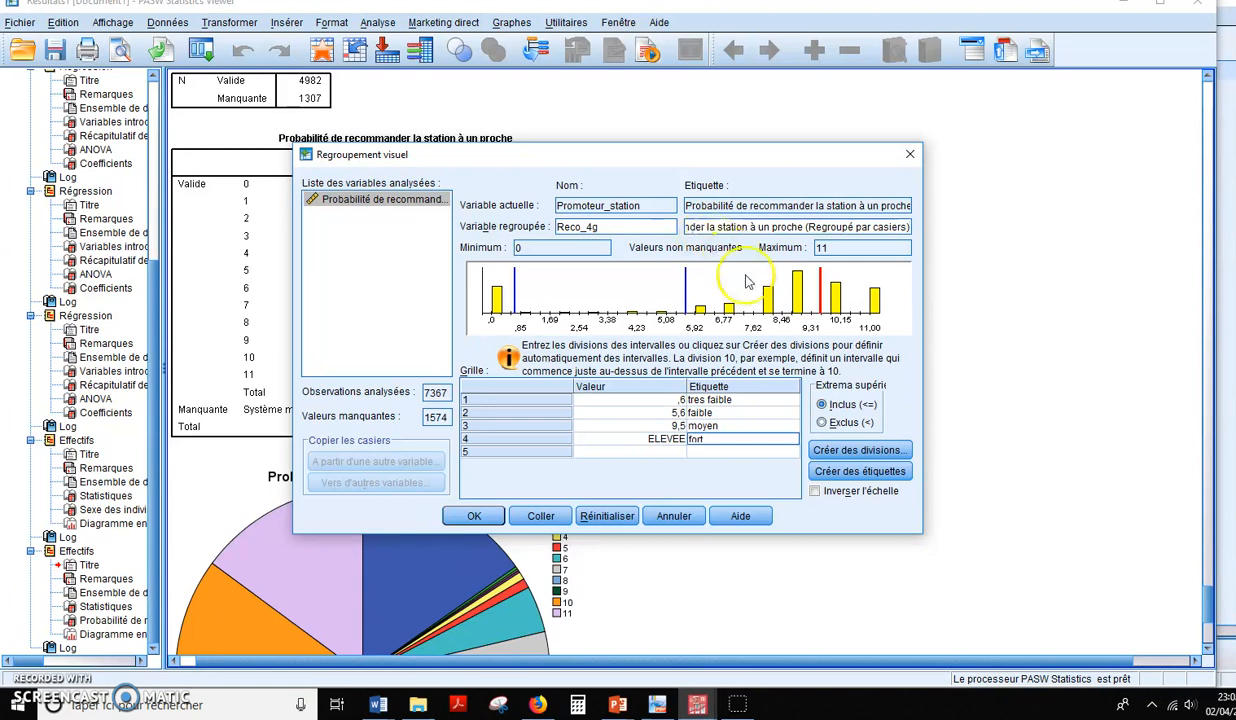
# Apply the visual binning and confirm the creation of the new variable
pyautogui.click(816, 457)
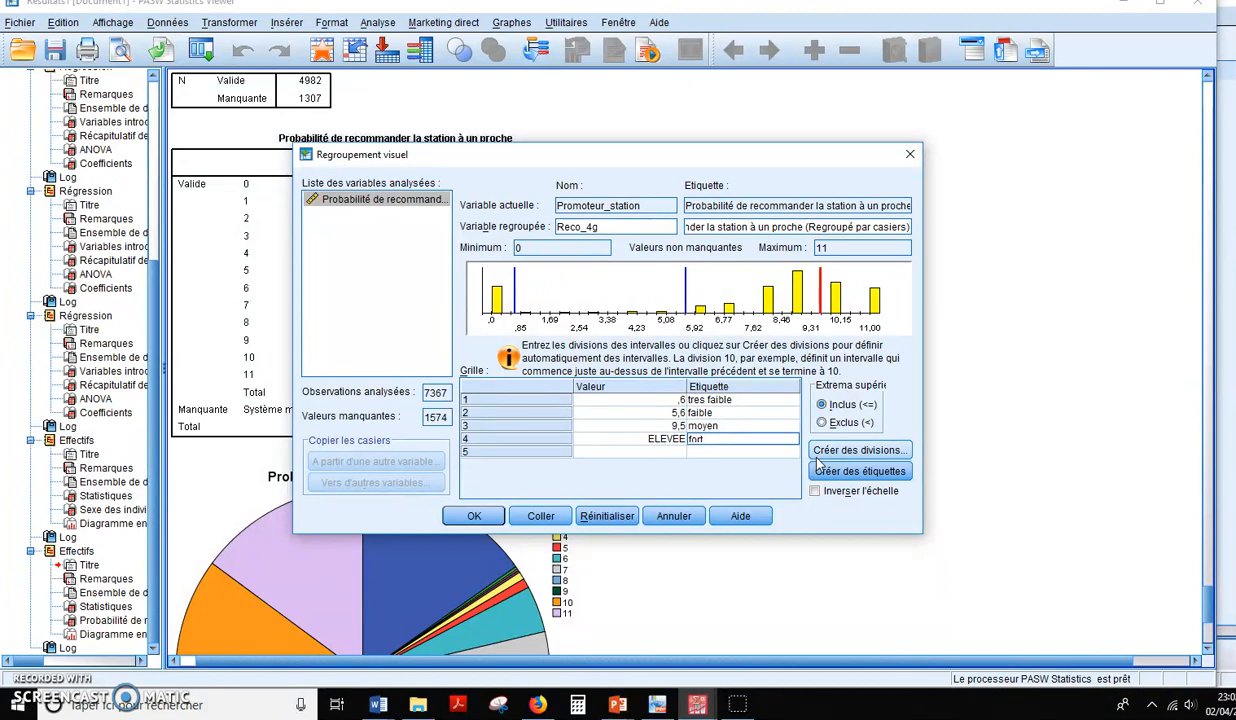
pyautogui.click(474, 516)
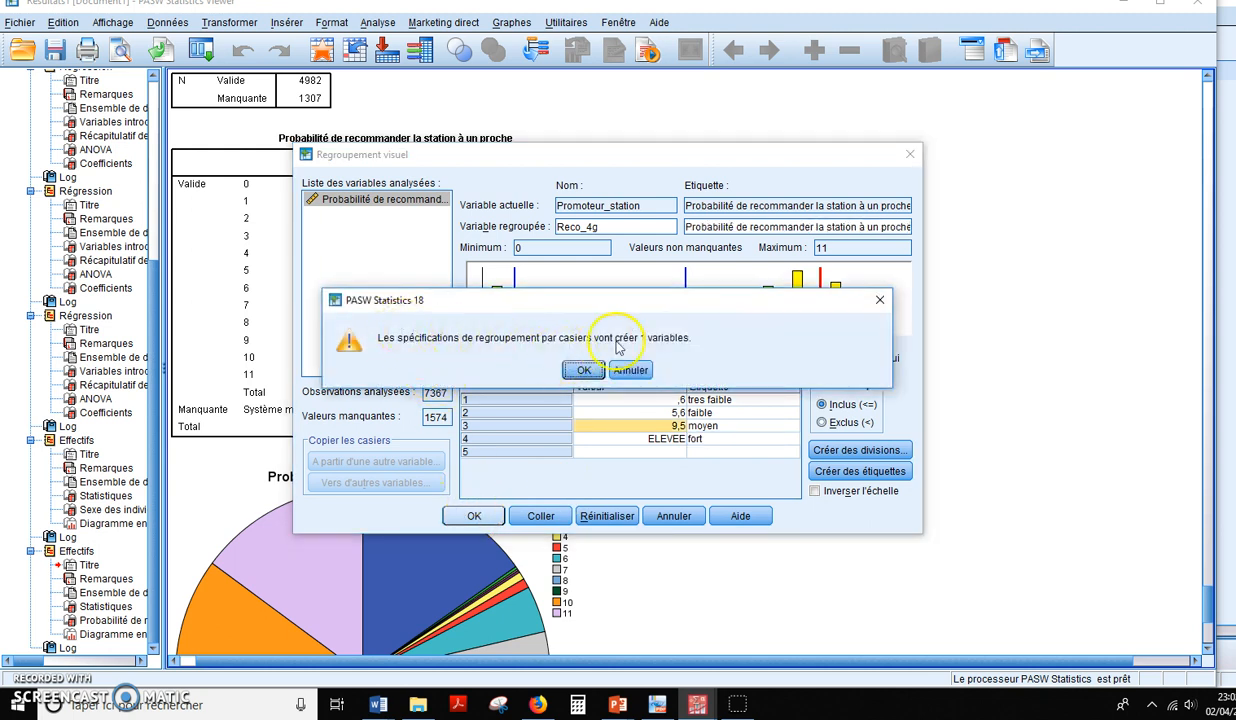
pyautogui.click(584, 371)
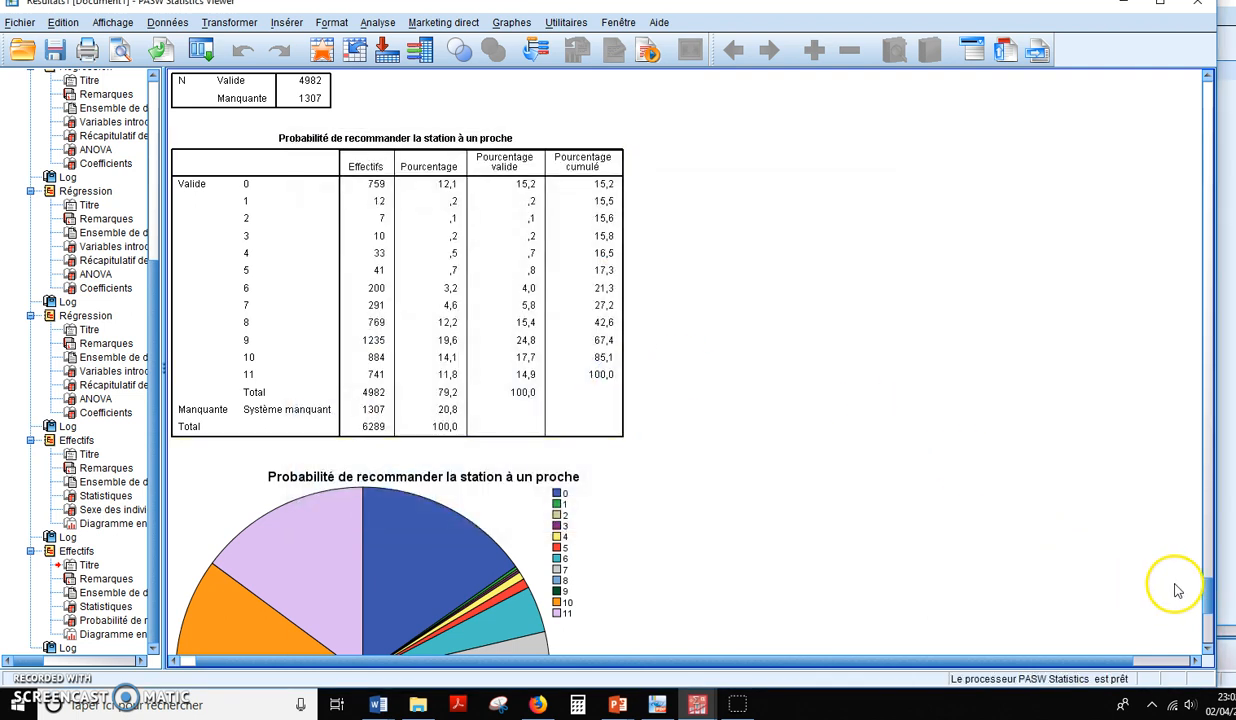
# Check the logged recode syntax in the output and locate Reco_4g in the dataset's variable list
pyautogui.moveTo(1207, 596); pyautogui.dragTo(1207, 628)
pyautogui.click(415, 567)
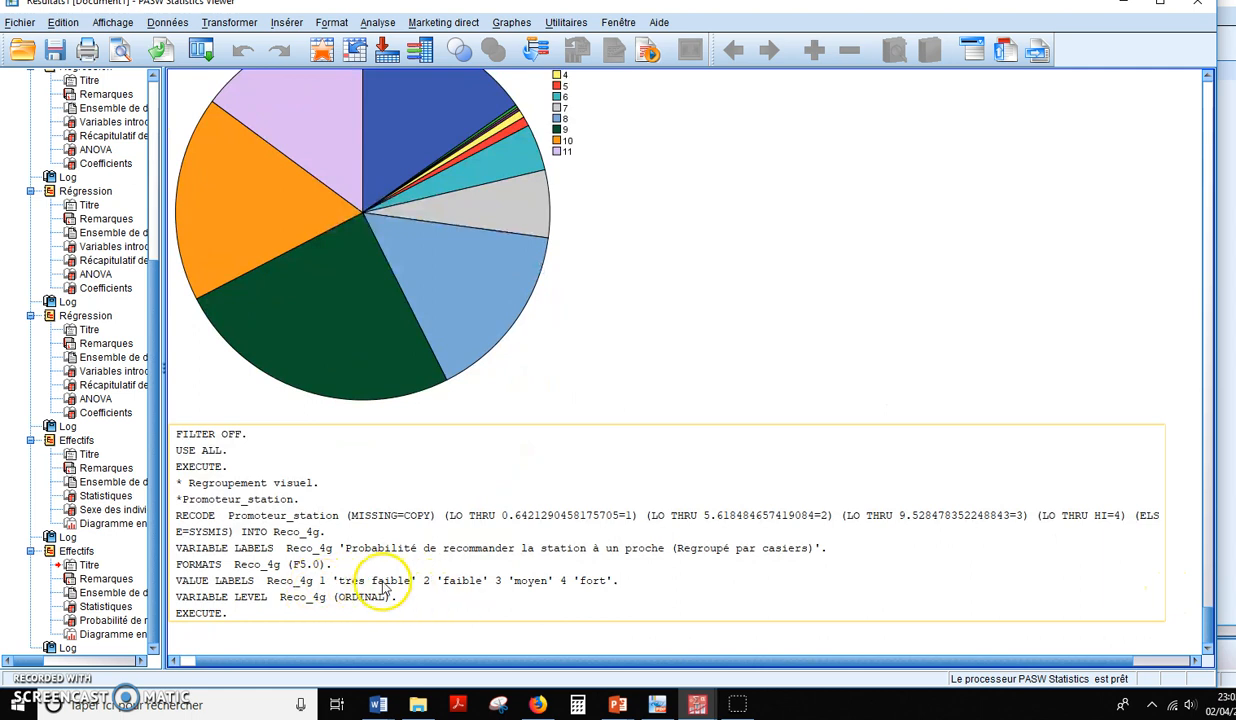
pyautogui.moveTo(700, 708)
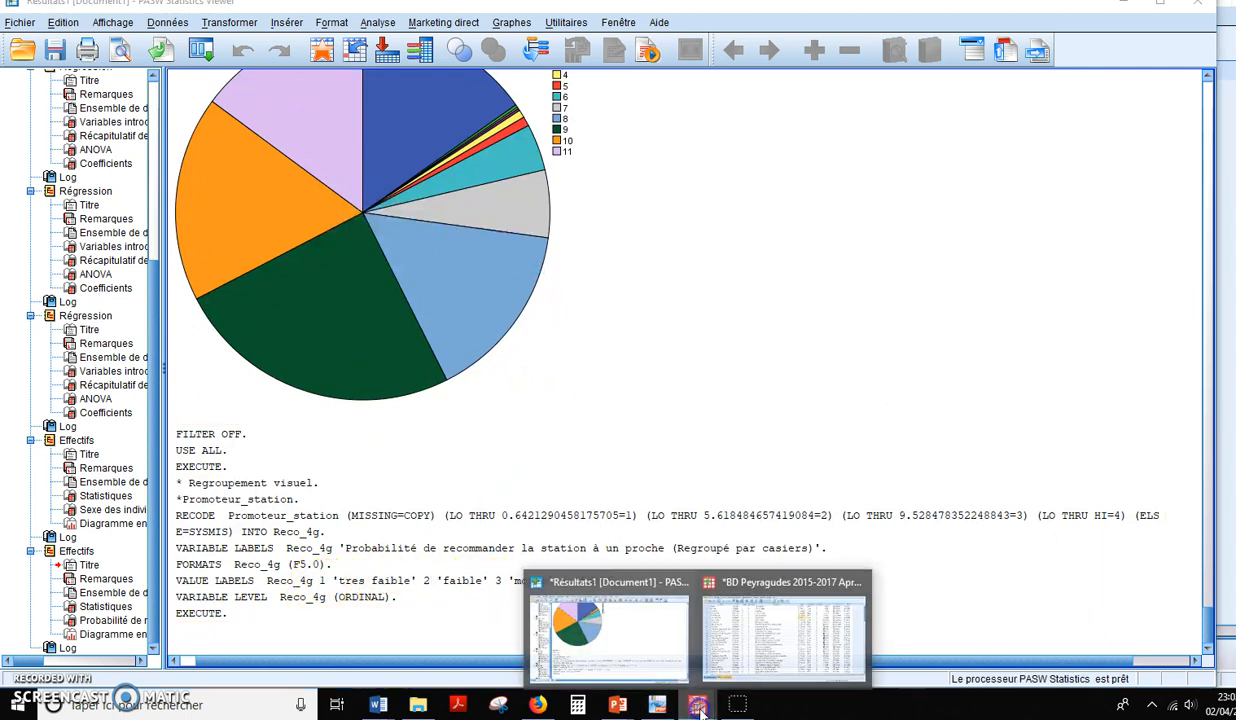
pyautogui.click(730, 622)
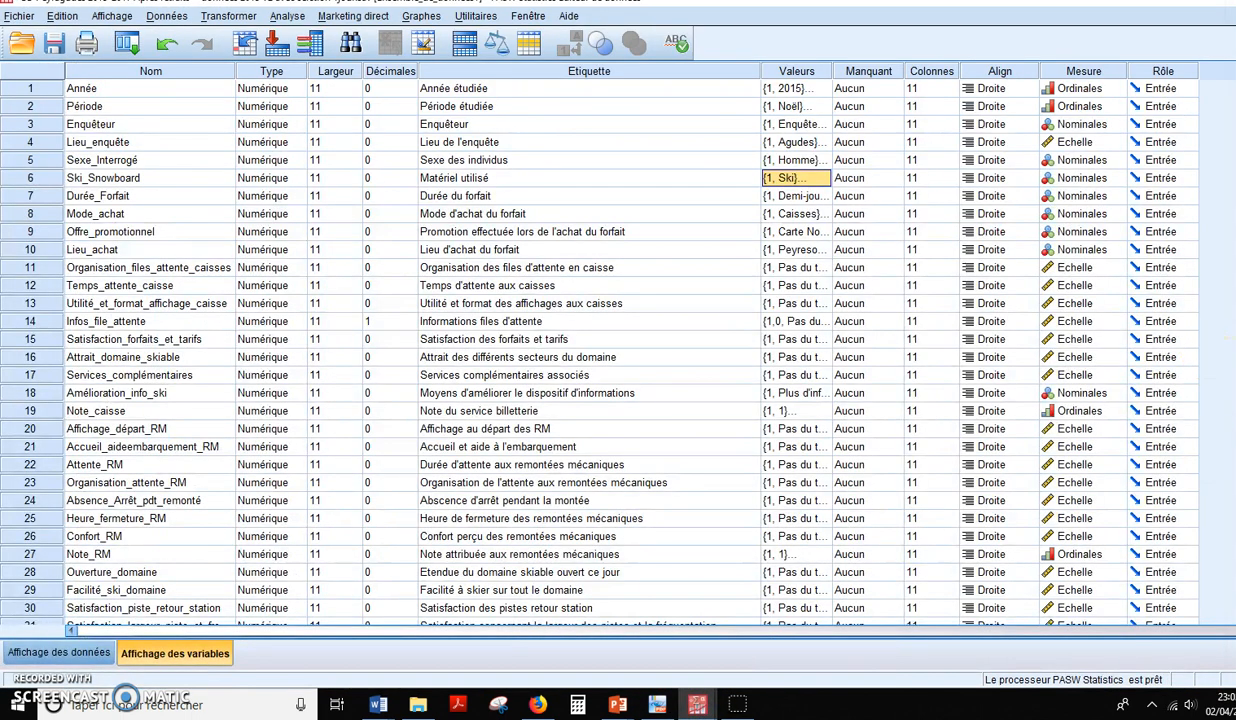
pyautogui.scroll(-20, 600, 350)
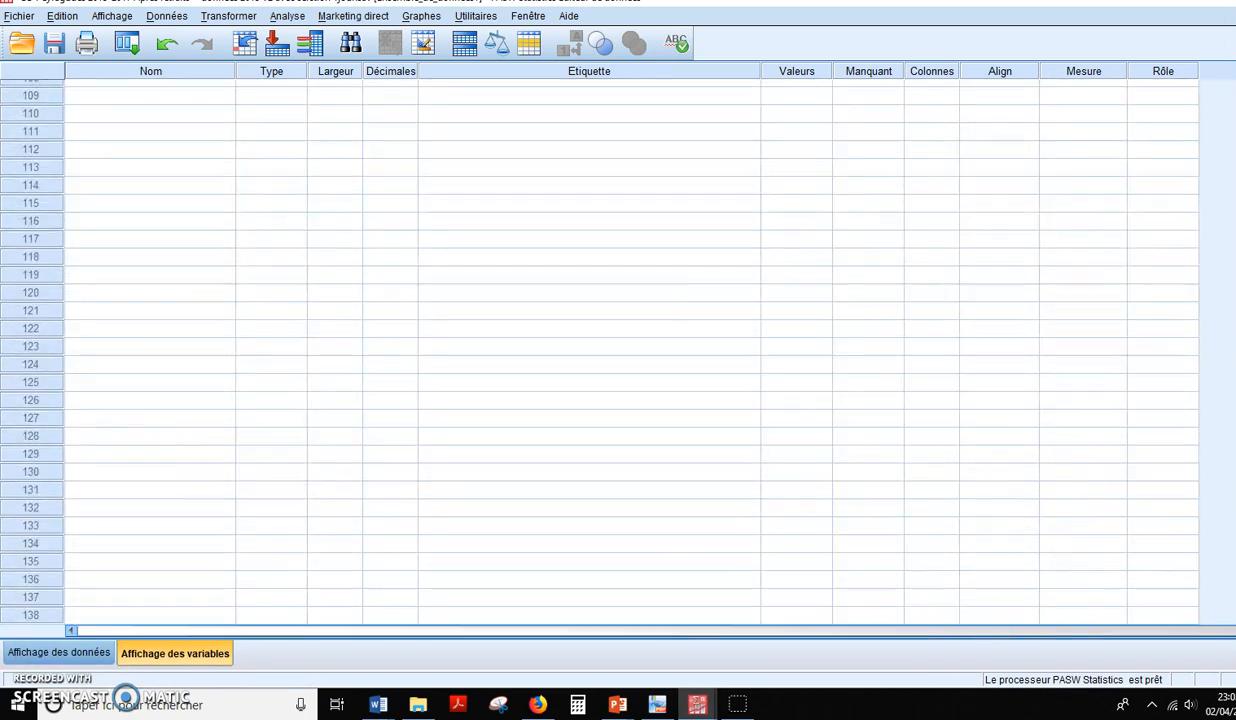
pyautogui.scroll(6, 600, 350)
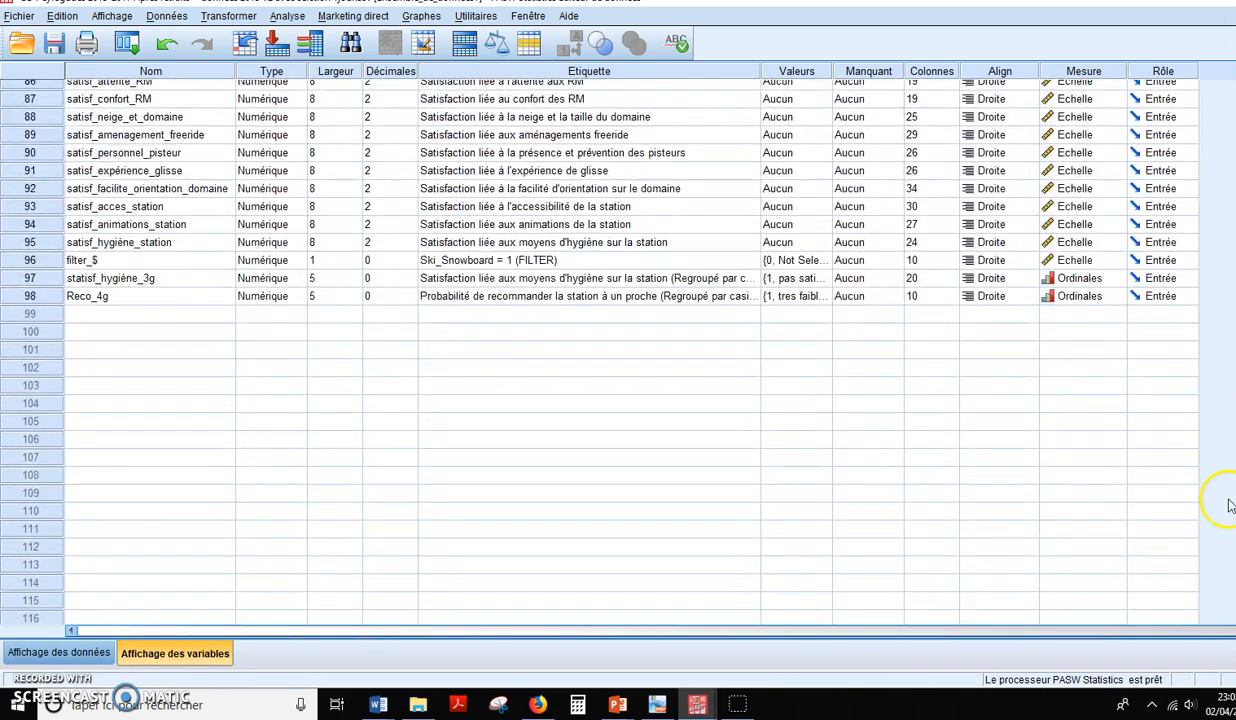
pyautogui.click(32, 295)
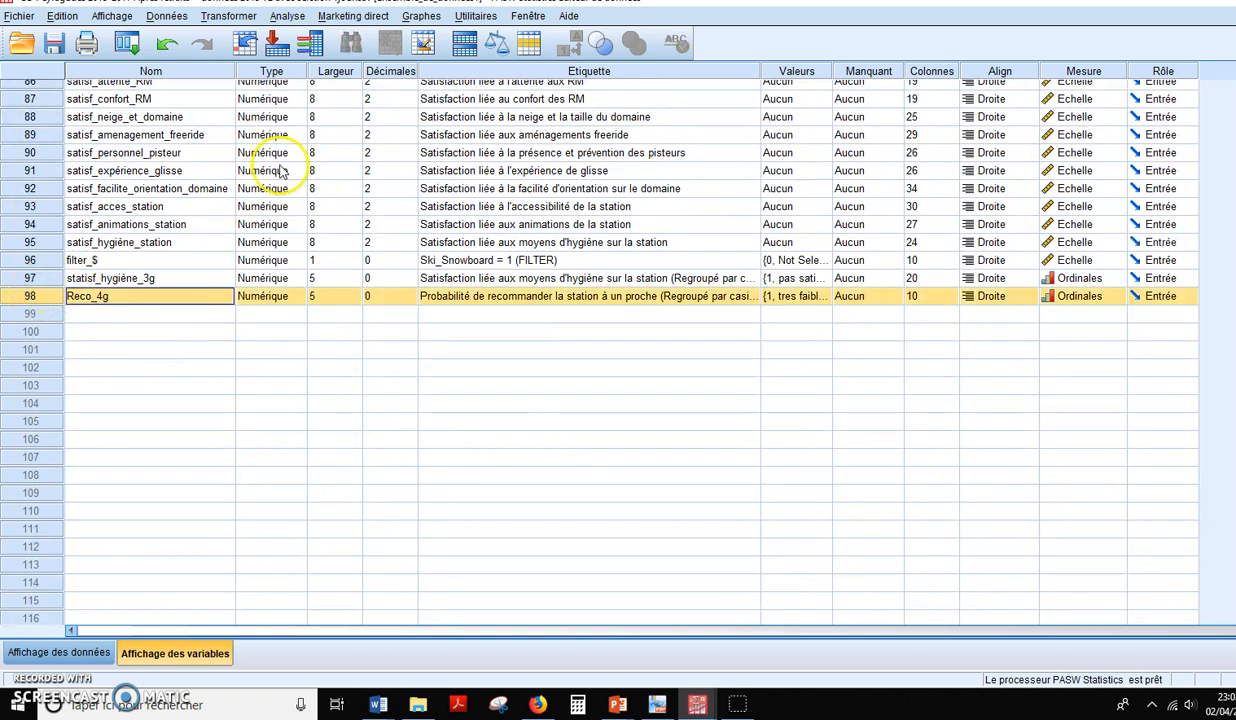
# Start a one-way ANOVA (ANOVA à 1 facteur) and replace its factor (Critère) with the binned recommendation variable Reco_4g
pyautogui.click(297, 21)
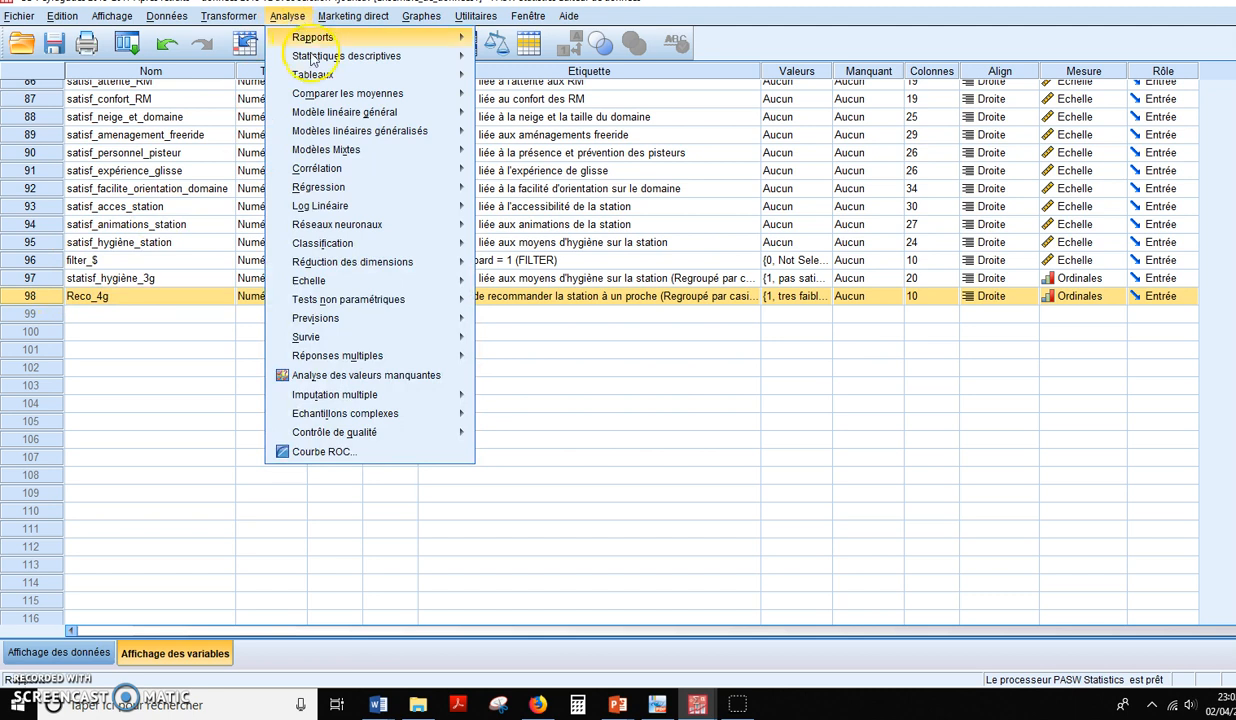
pyautogui.moveTo(380, 94)
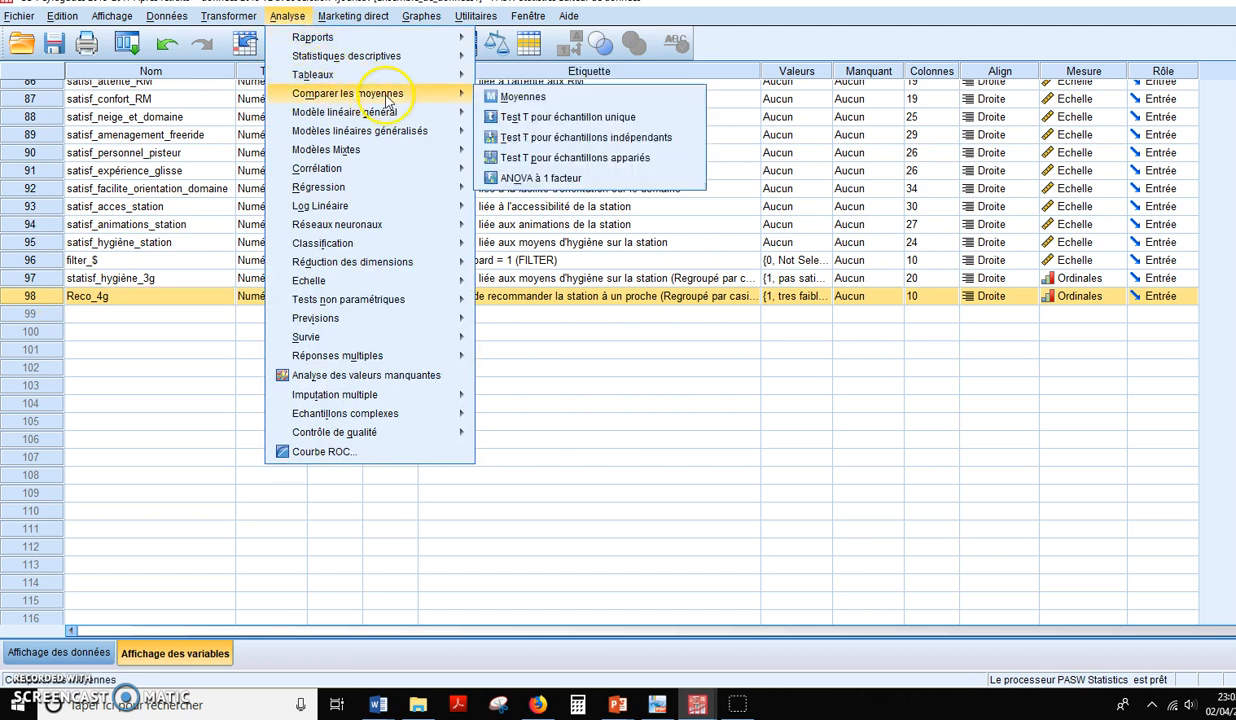
pyautogui.click(532, 177)
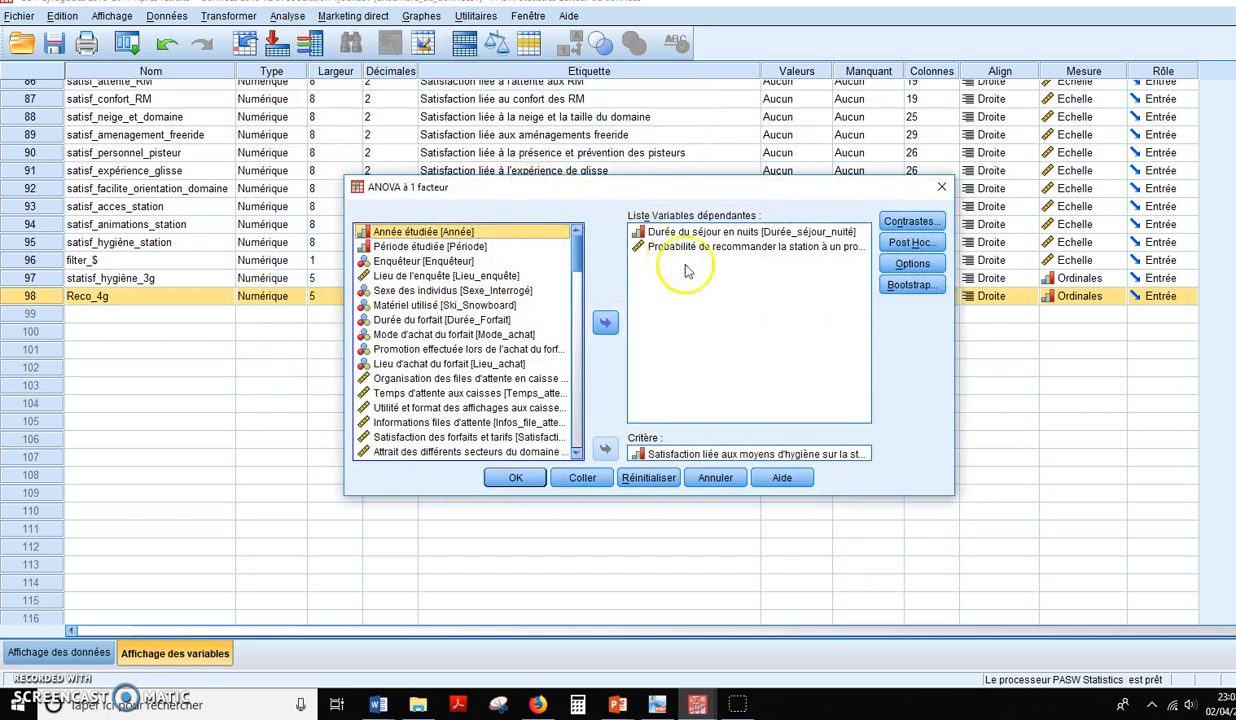
pyautogui.click(670, 455)
pyautogui.click(605, 449)
pyautogui.scroll(-1, 575, 440)
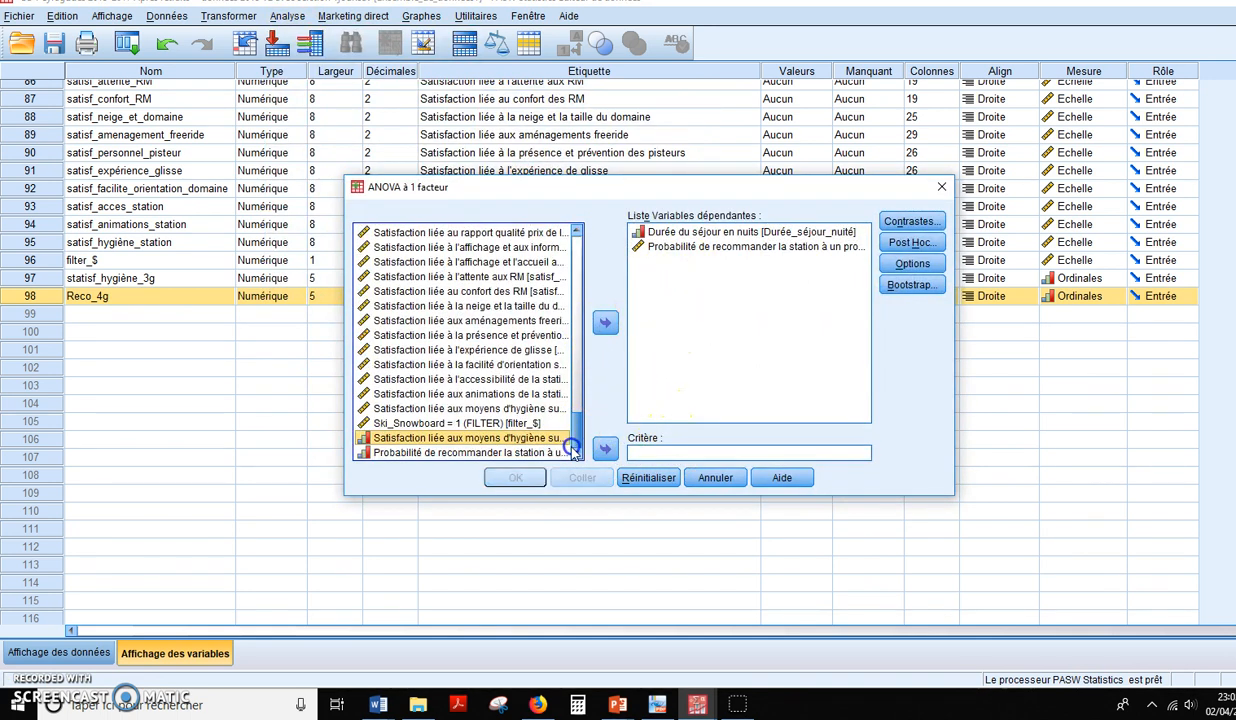
pyautogui.click(540, 453)
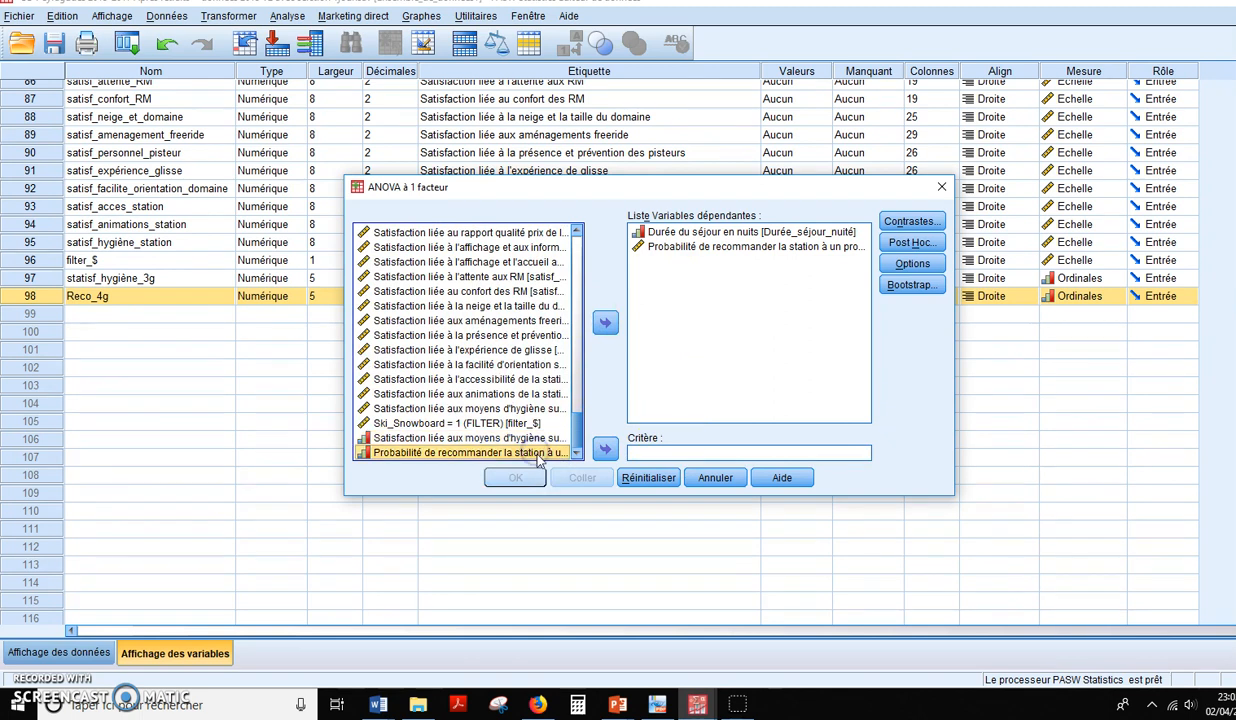
pyautogui.click(605, 449)
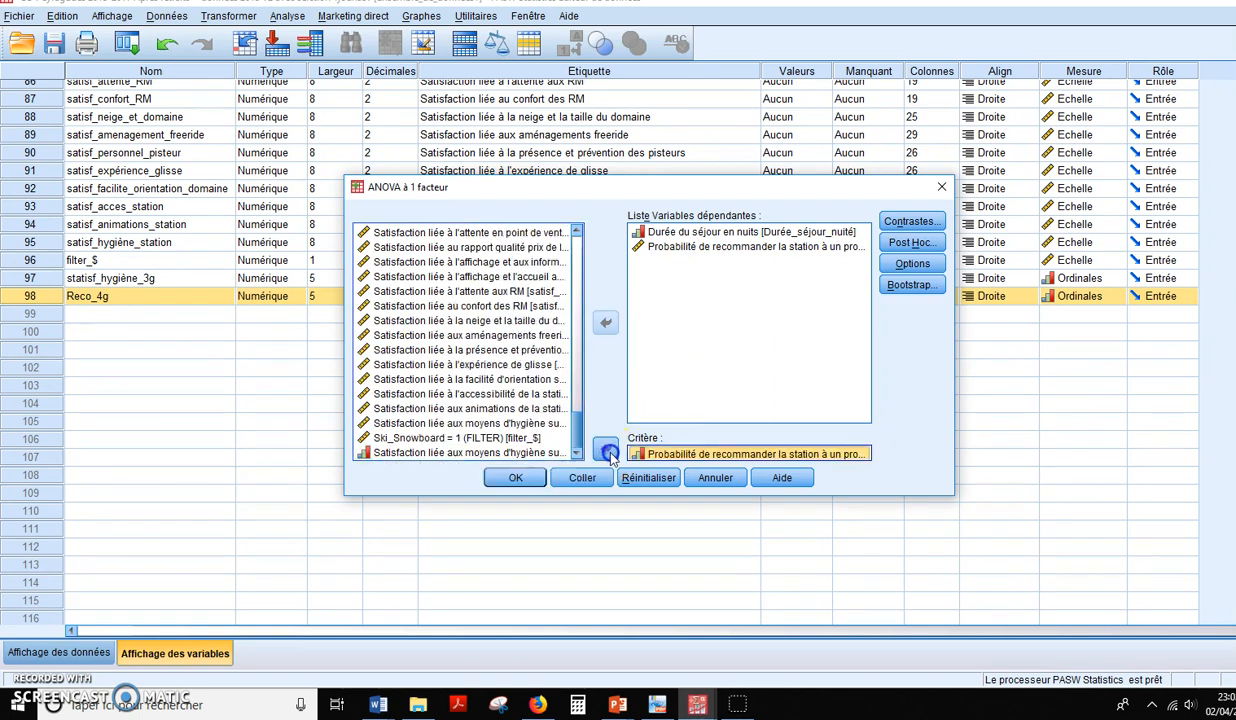
# Remove the recommendation probability and Durée du séjour en nuits from the dependent variables
pyautogui.click(725, 247)
pyautogui.click(605, 323)
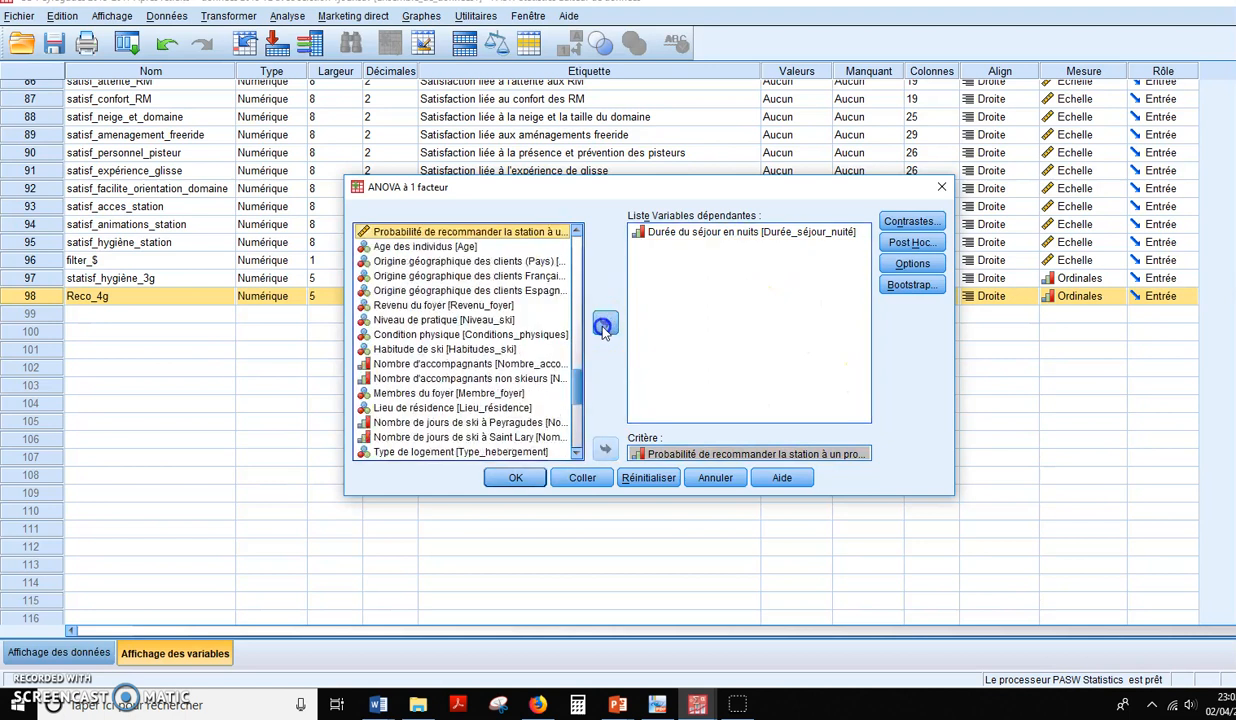
pyautogui.click(704, 233)
pyautogui.click(606, 323)
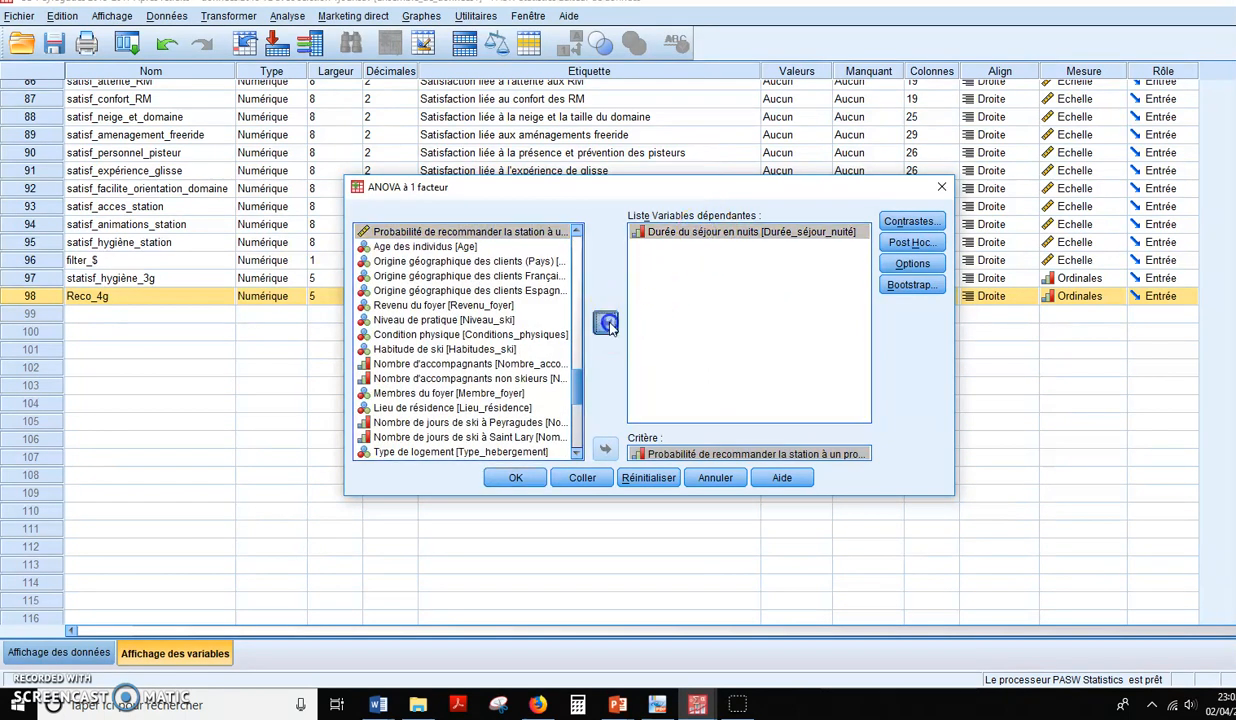
# Add the seven satisfaction variables from l'attente en point de vente to la neige et la taille du domaine as dependent variables
pyautogui.moveTo(580, 397); pyautogui.dragTo(581, 400)
pyautogui.moveTo(580, 408); pyautogui.dragTo(580, 418)
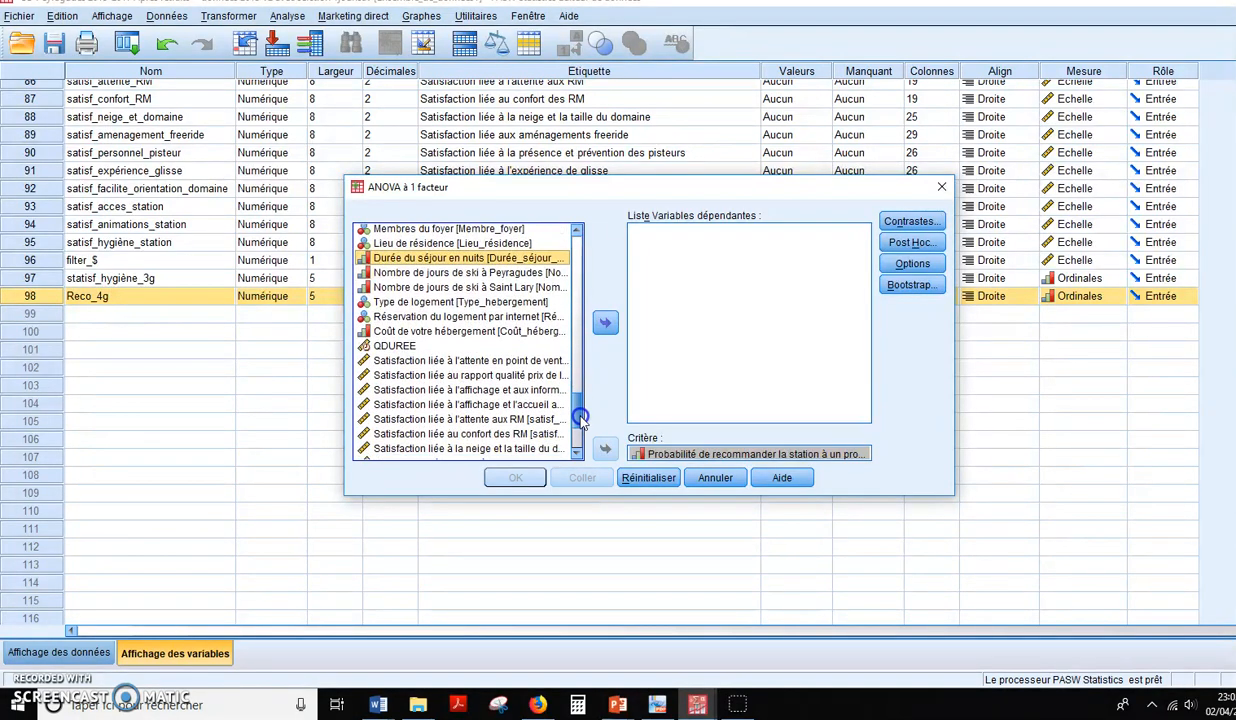
pyautogui.click(538, 360)
pyautogui.keyDown('shift'); pyautogui.click(553, 447); pyautogui.keyUp('shift')
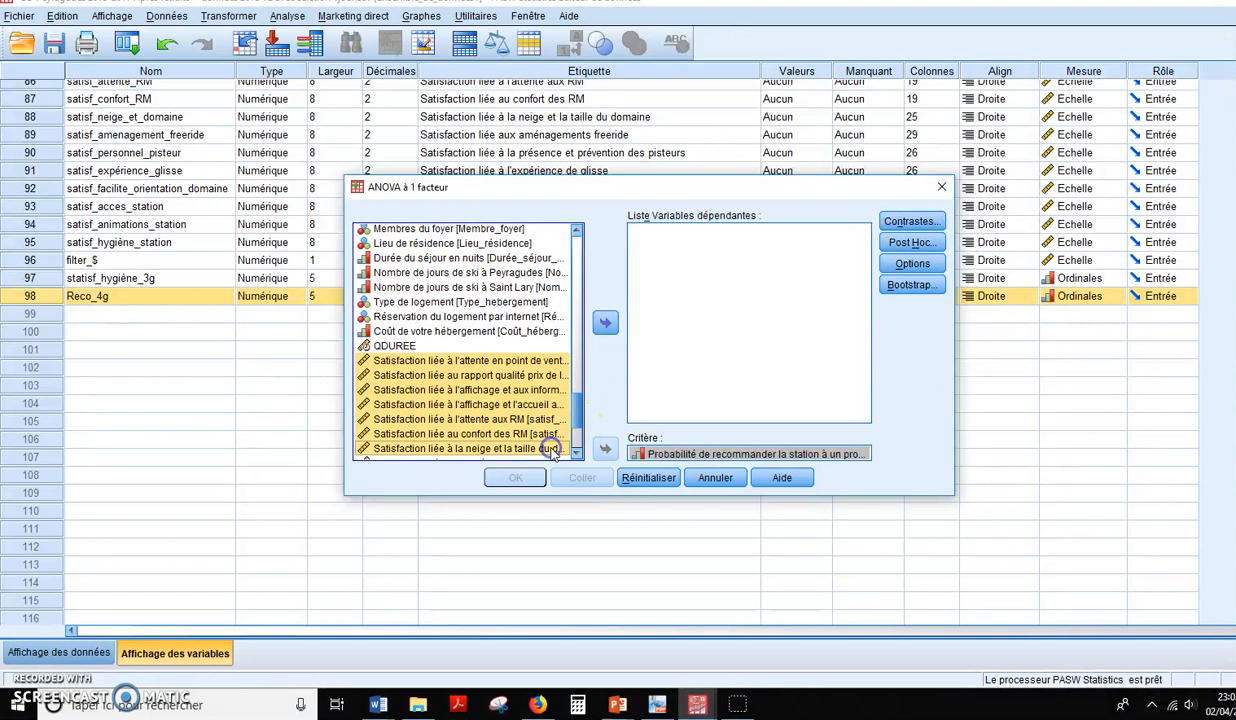
pyautogui.click(605, 322)
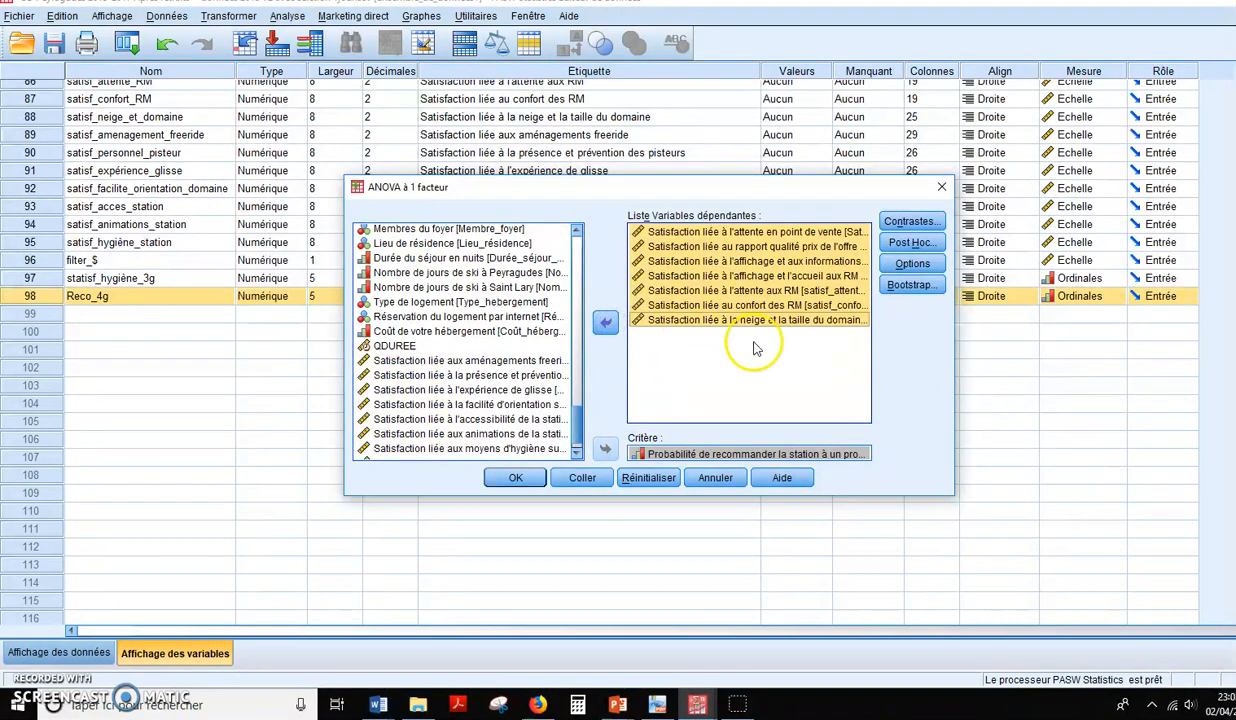
# Run the ANOVA, keeping the options Caractéristique, Test d'homogénéité de variance and Welch
pyautogui.click(912, 263)
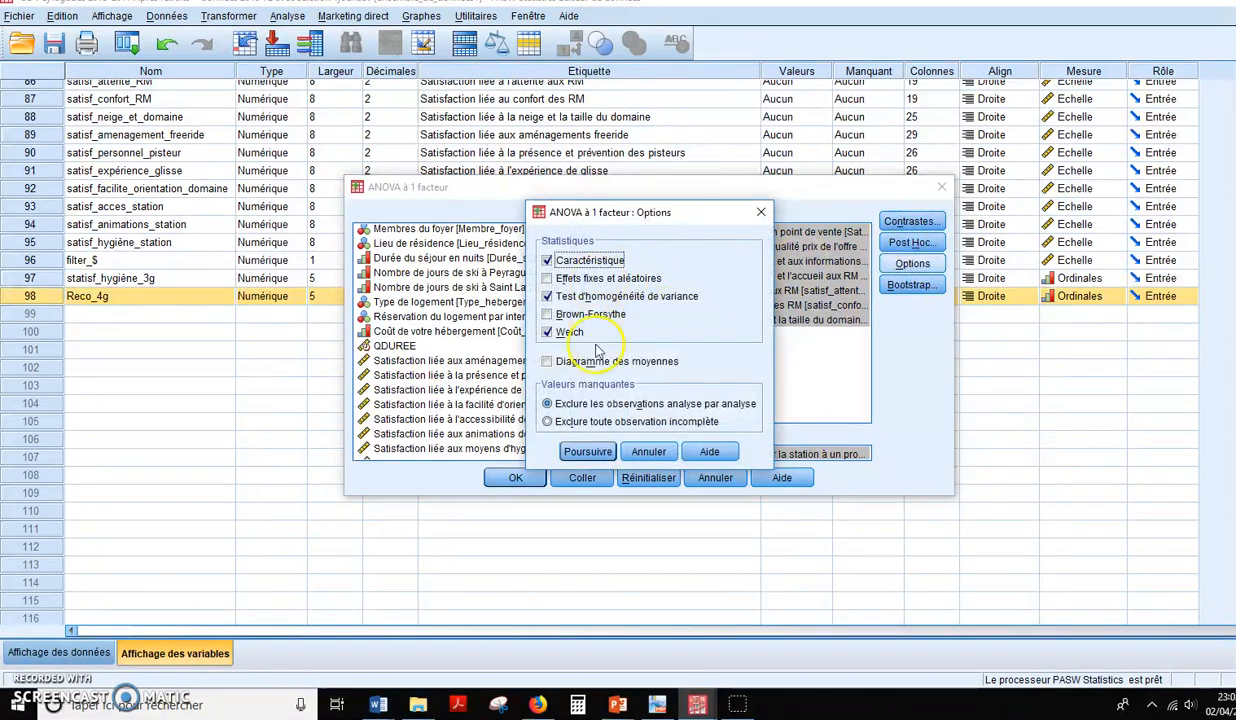
pyautogui.click(585, 452)
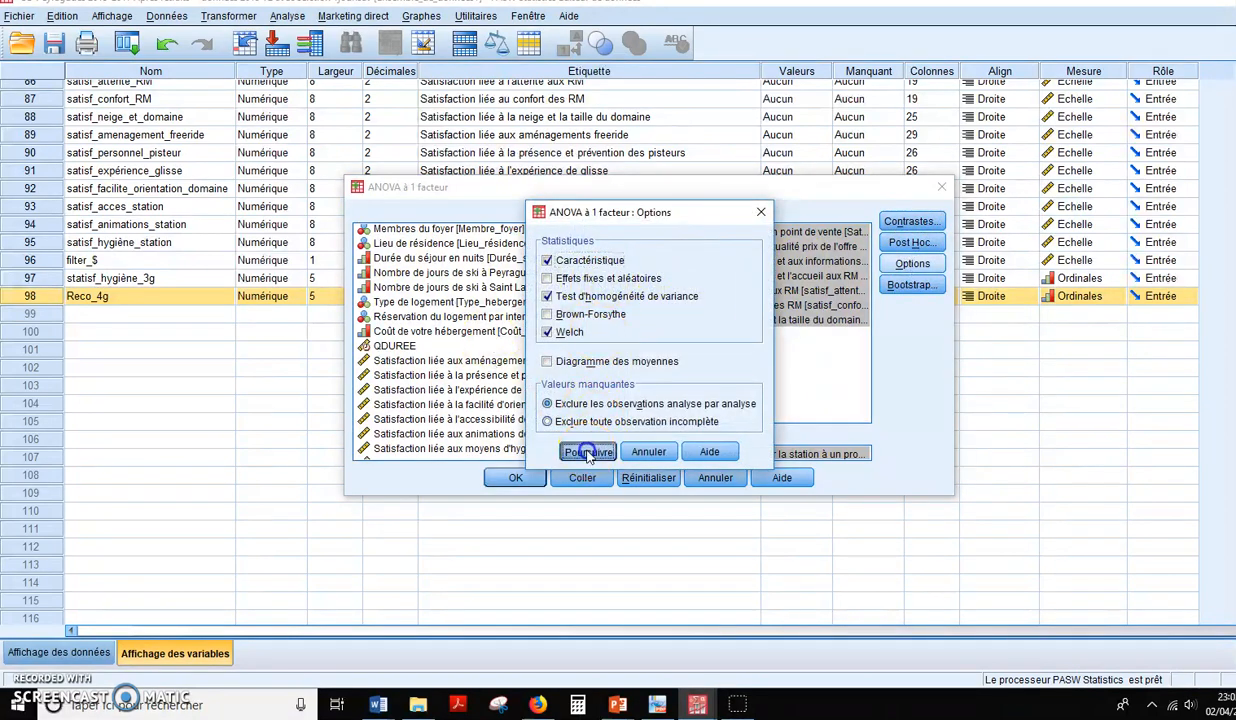
pyautogui.click(515, 478)
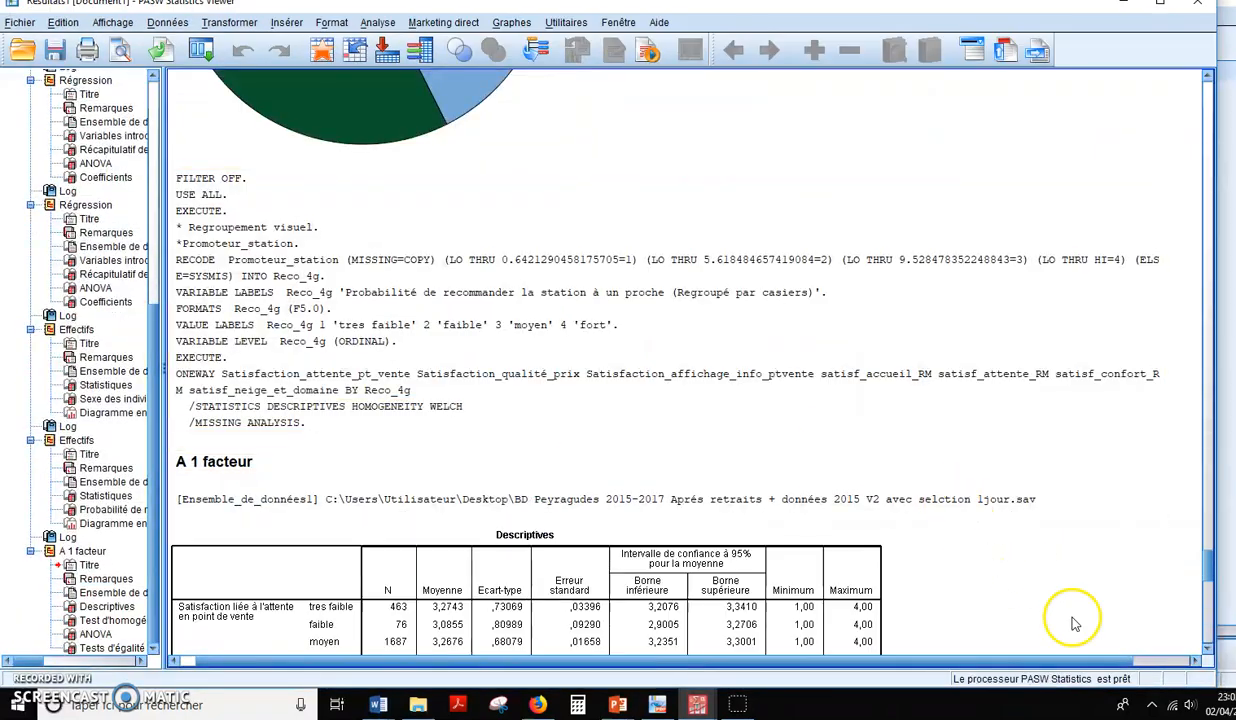
# Examine the descriptive means by recommendation class and the significance values in the ANOVA table
pyautogui.click(1208, 649)
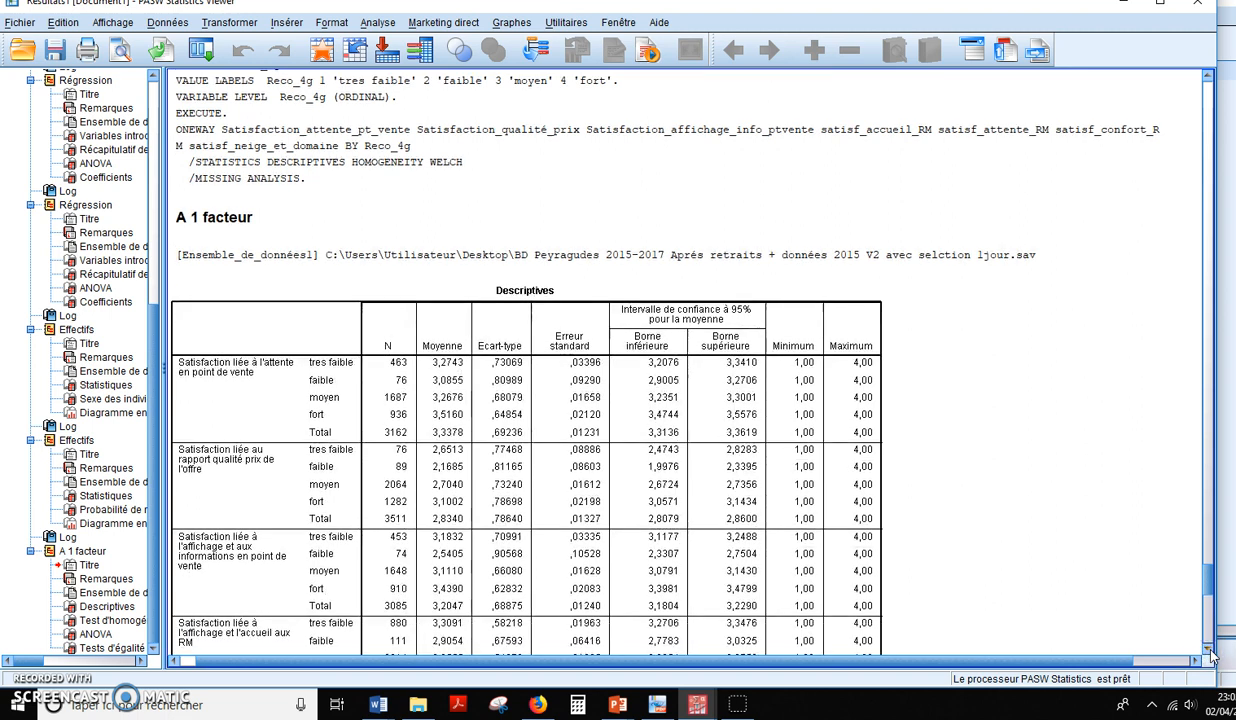
pyautogui.click(1208, 651)
pyautogui.click(1208, 651)
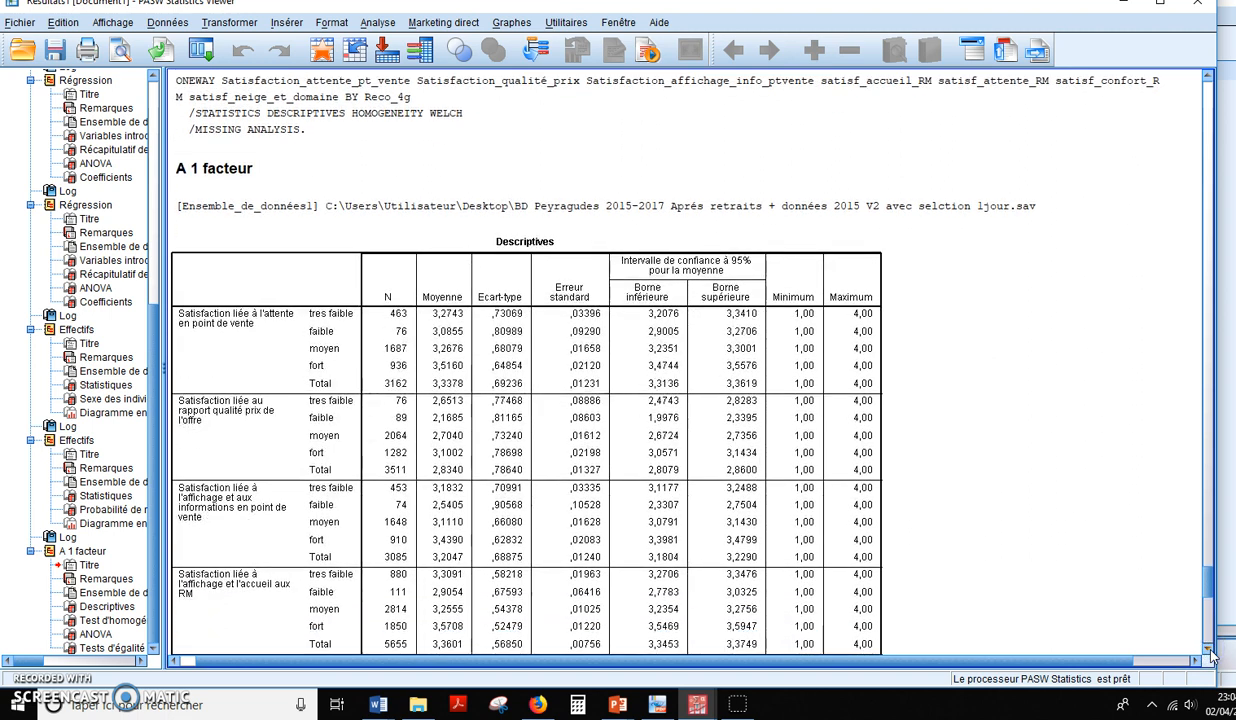
pyautogui.click(601, 523)
pyautogui.moveTo(1210, 596); pyautogui.dragTo(1210, 610)
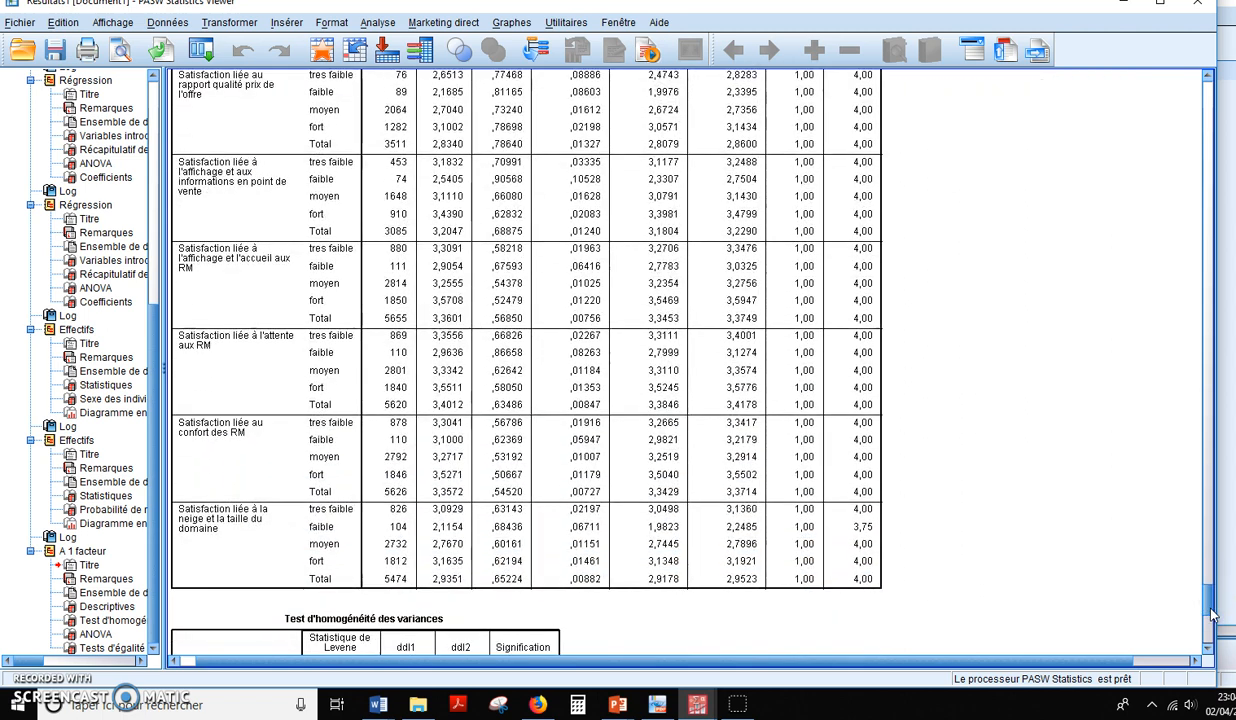
pyautogui.moveTo(1210, 614); pyautogui.dragTo(1210, 636)
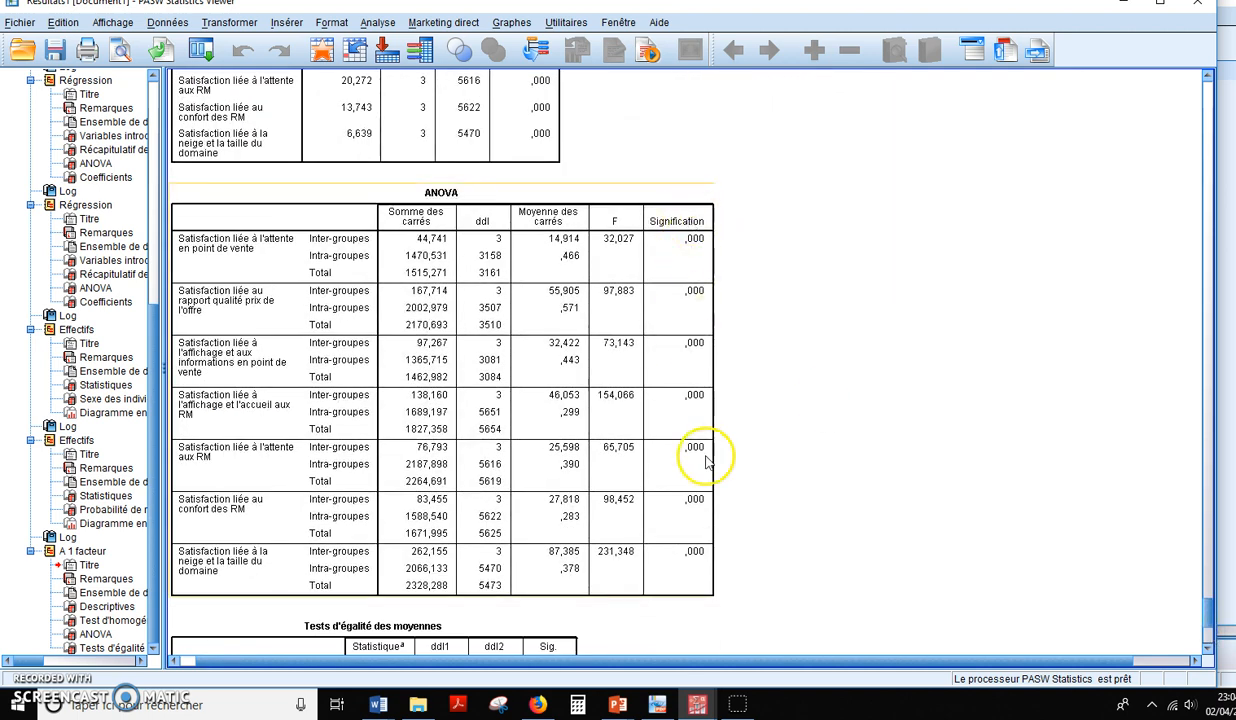